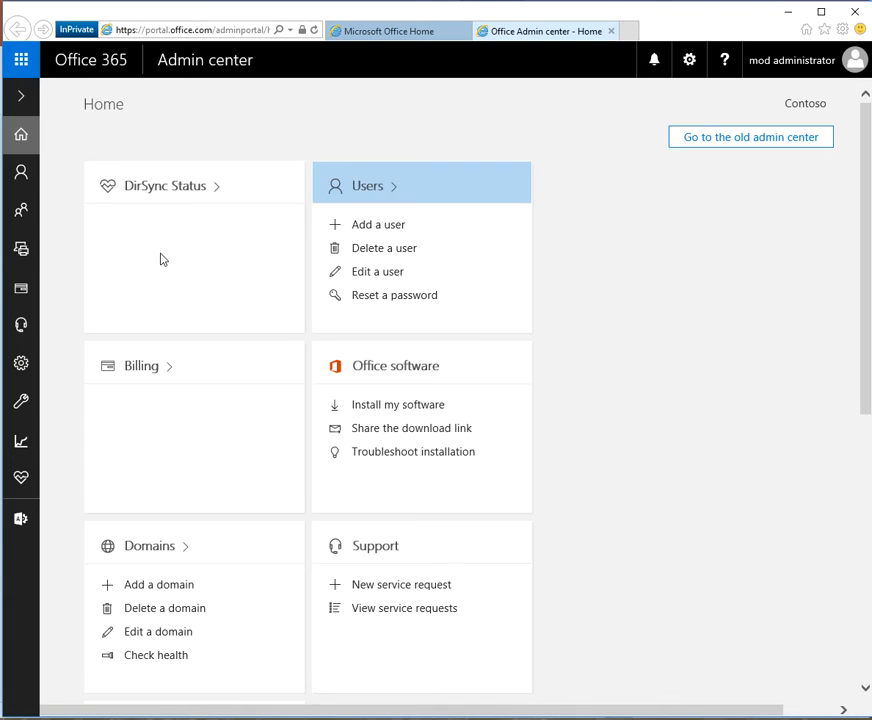
Open Billing > Subscriptions, then move the browser aside to show the PowerPoint slide.
mouse_move(38, 276)
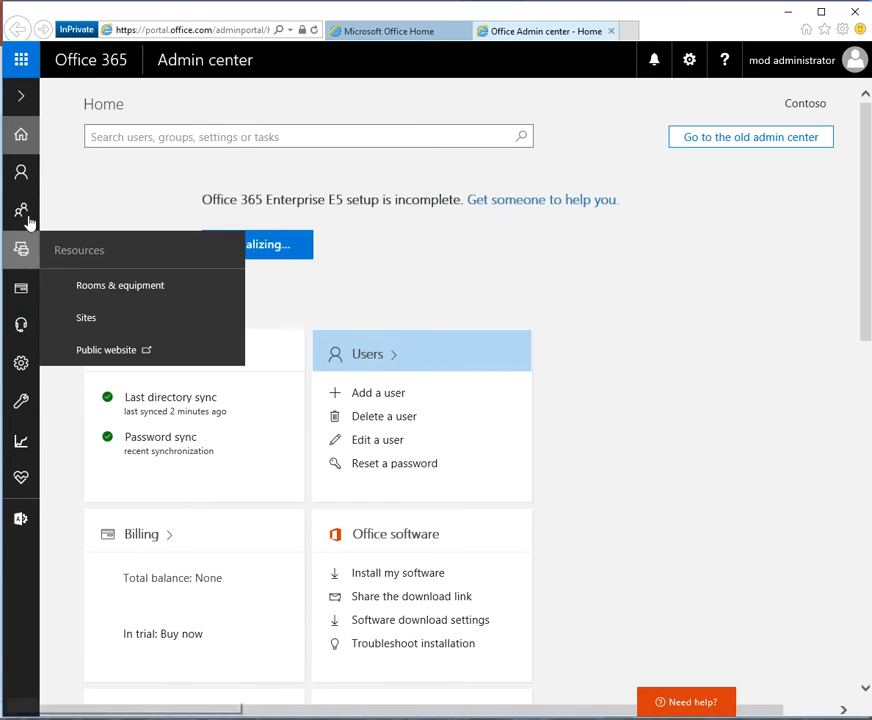
mouse_move(21, 176)
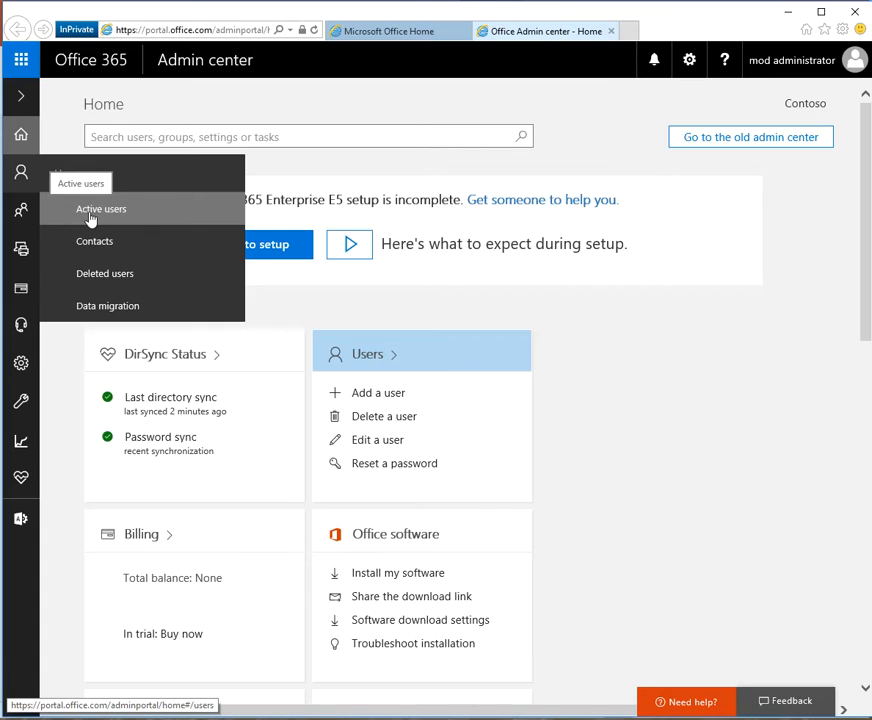
click(26, 101)
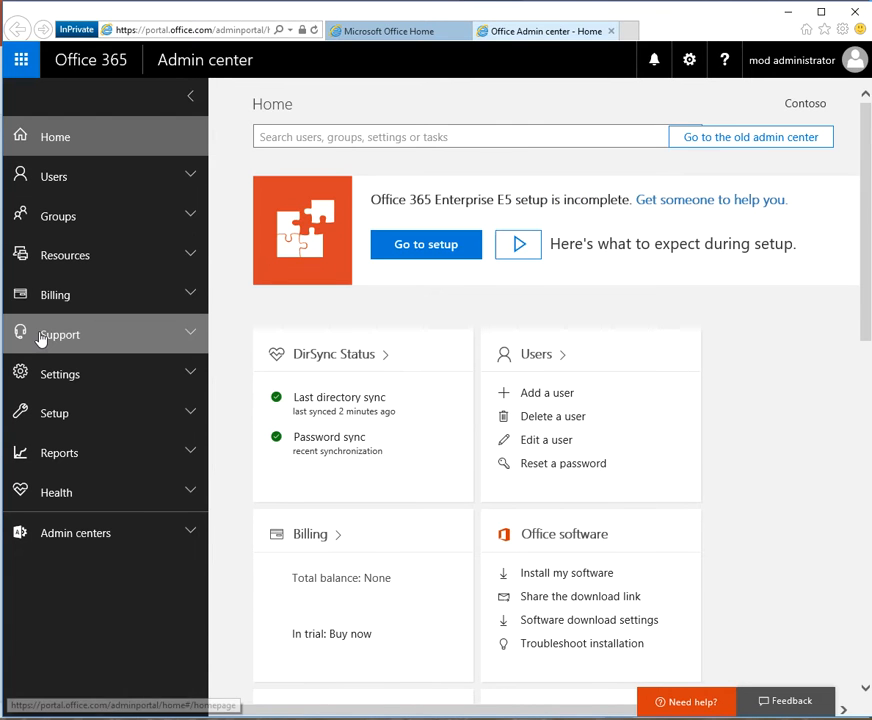
click(46, 295)
click(58, 331)
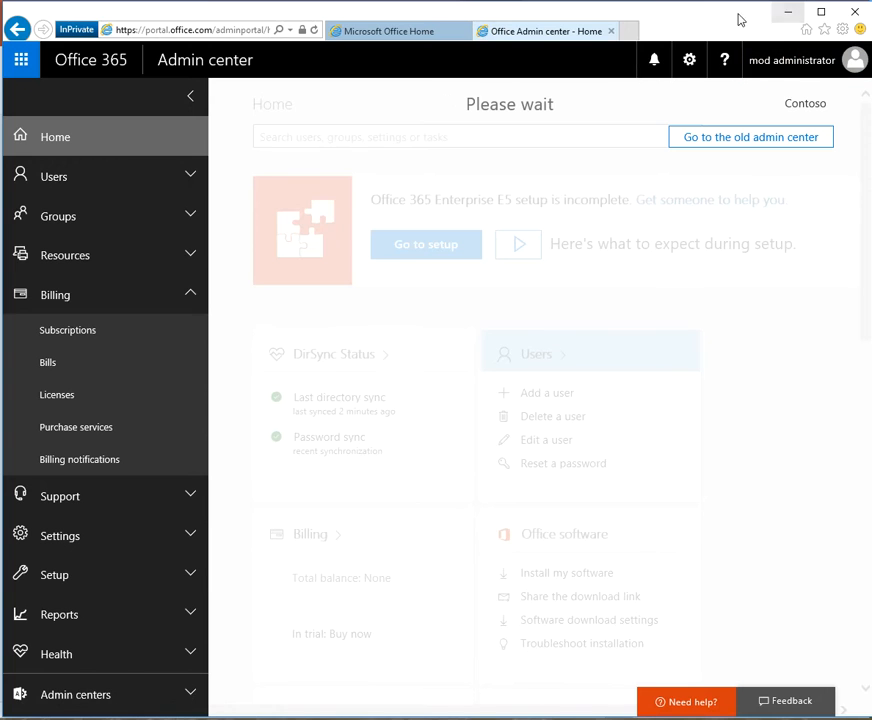
drag(707, 19, 660, 719)
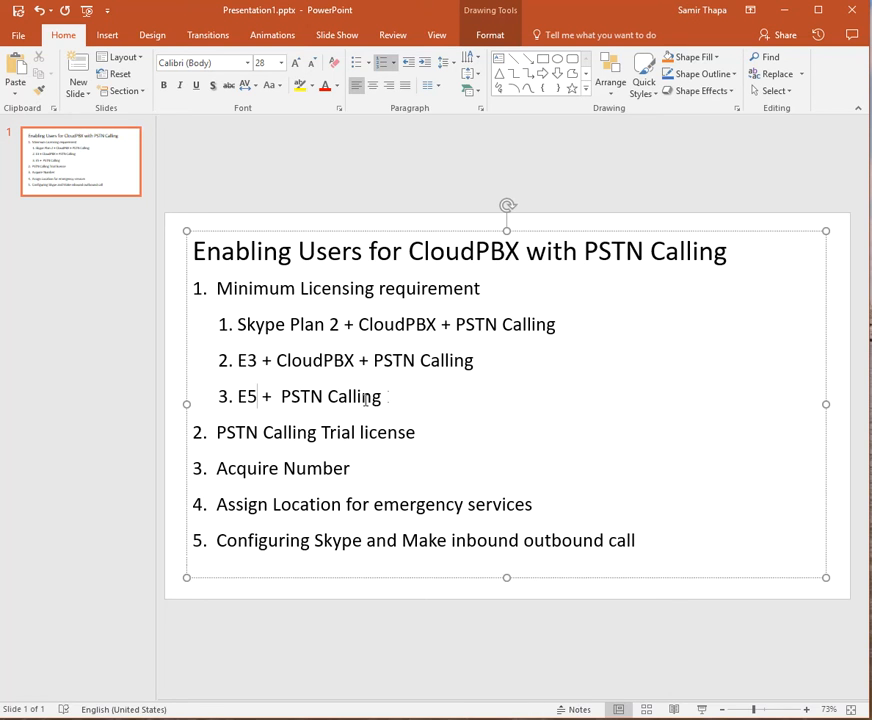
drag(358, 324, 438, 327)
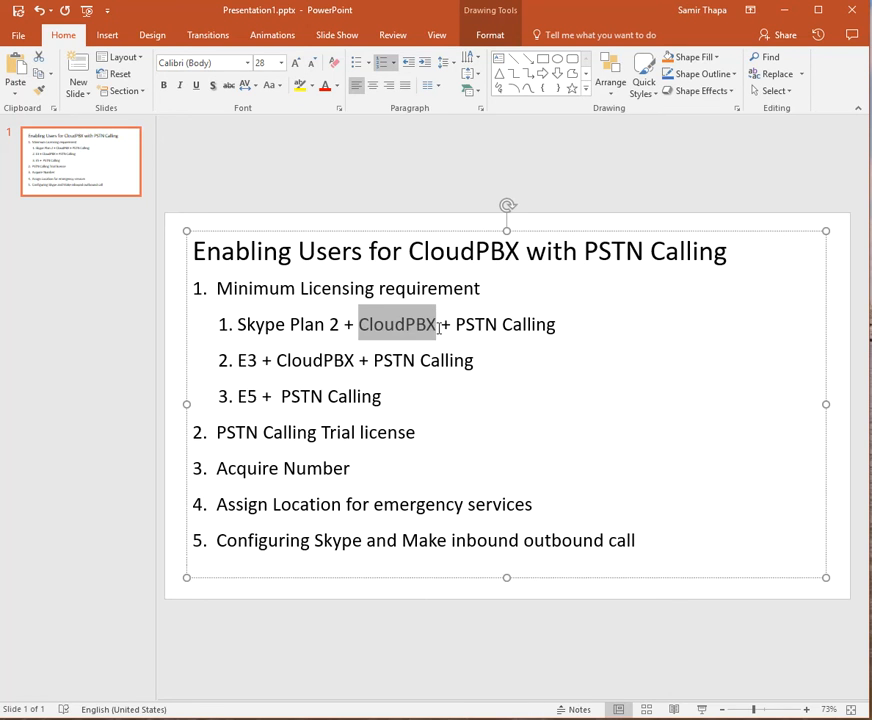
drag(277, 363, 355, 363)
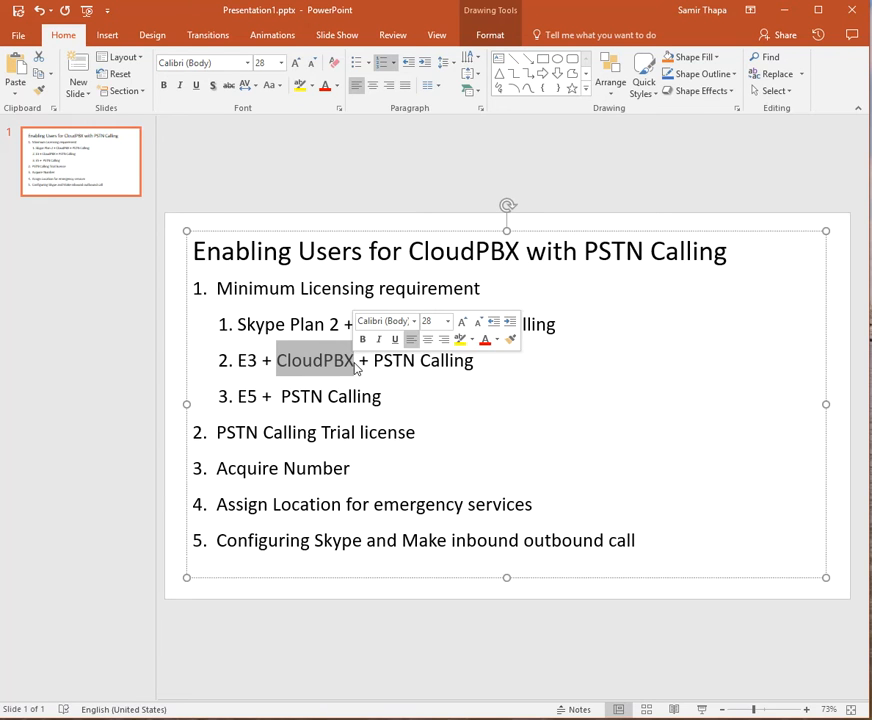
click(375, 364)
drag(281, 361, 355, 363)
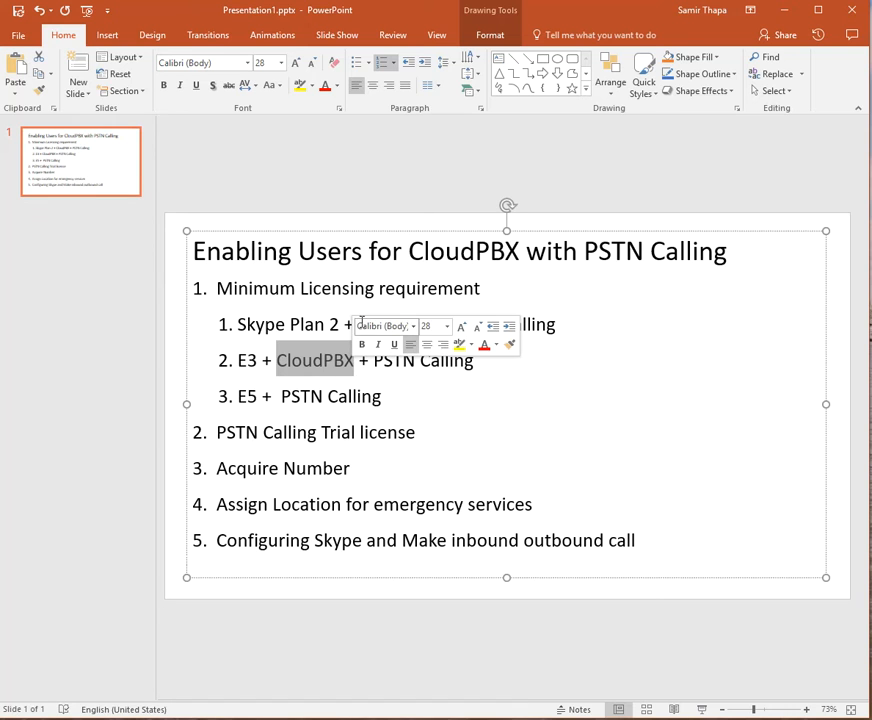
click(320, 362)
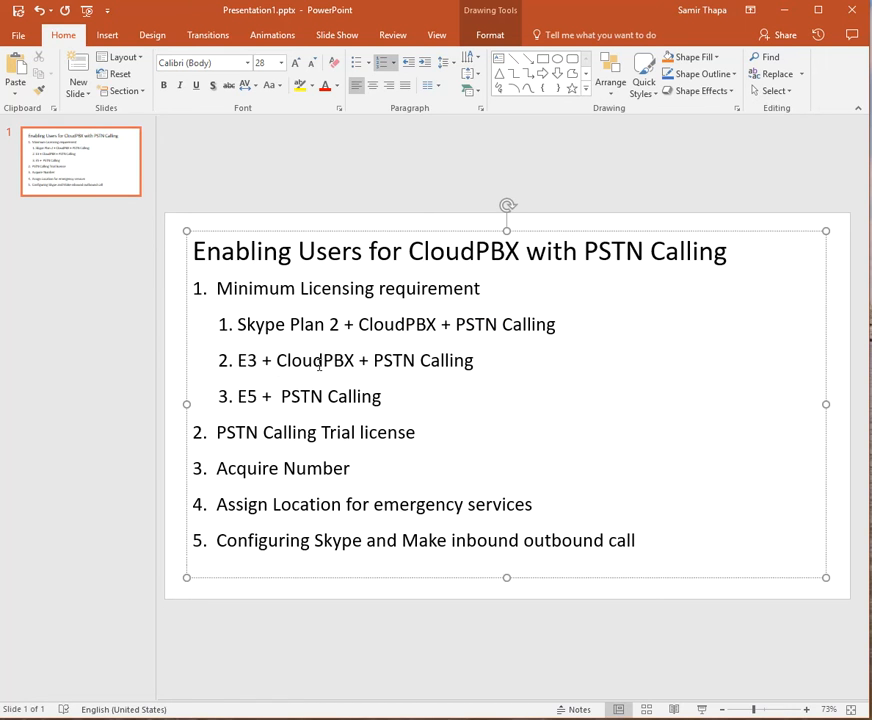
drag(278, 360, 344, 362)
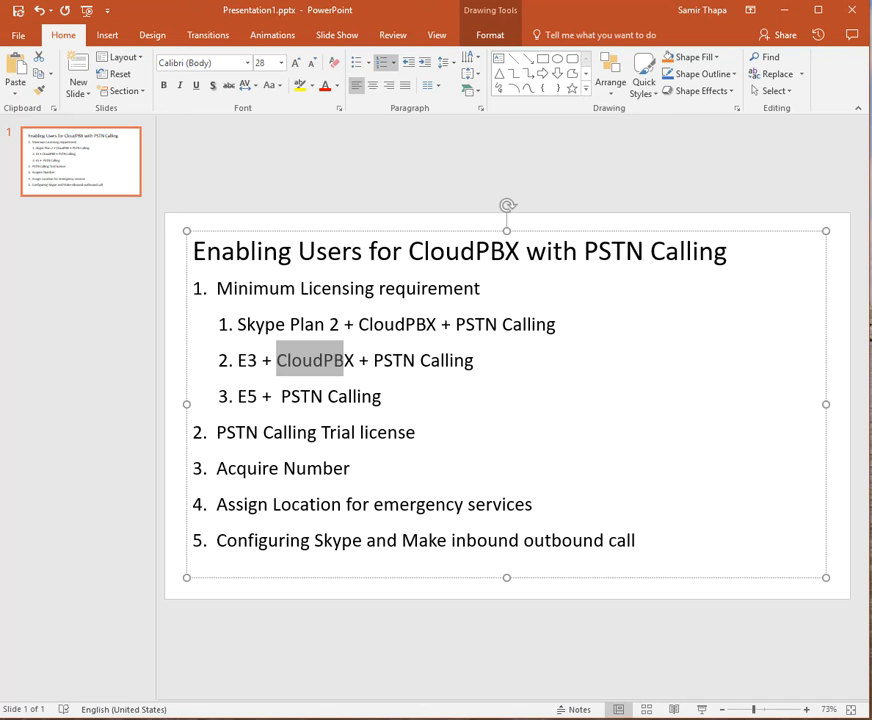
click(357, 361)
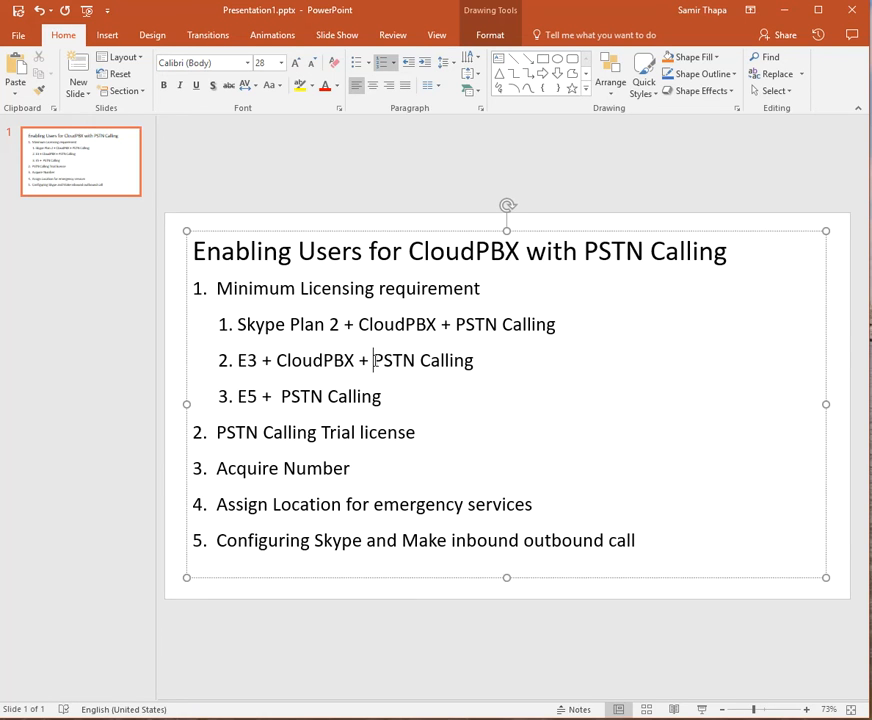
drag(373, 361, 461, 370)
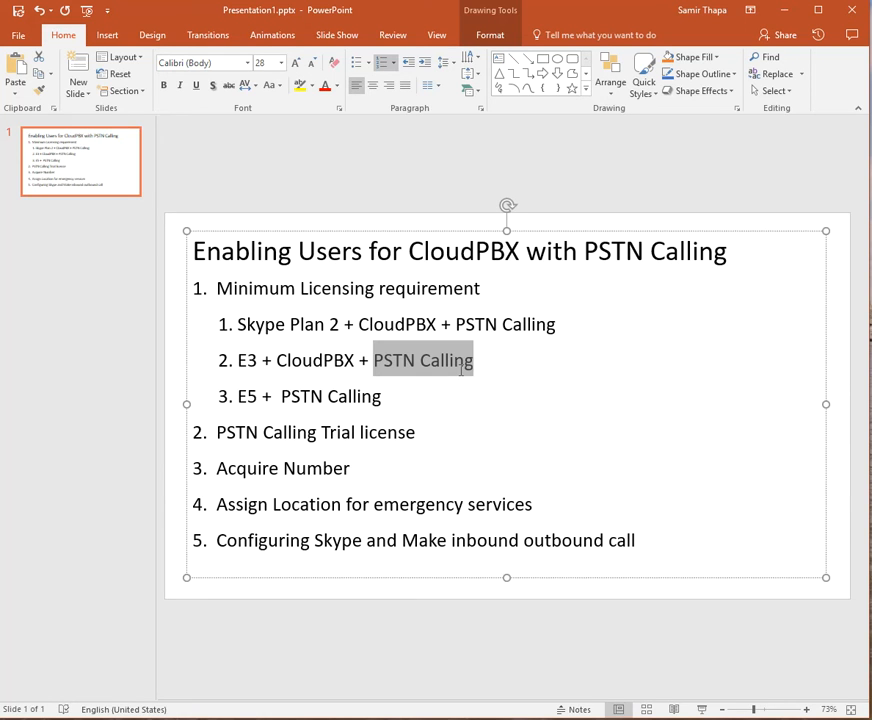
click(462, 369)
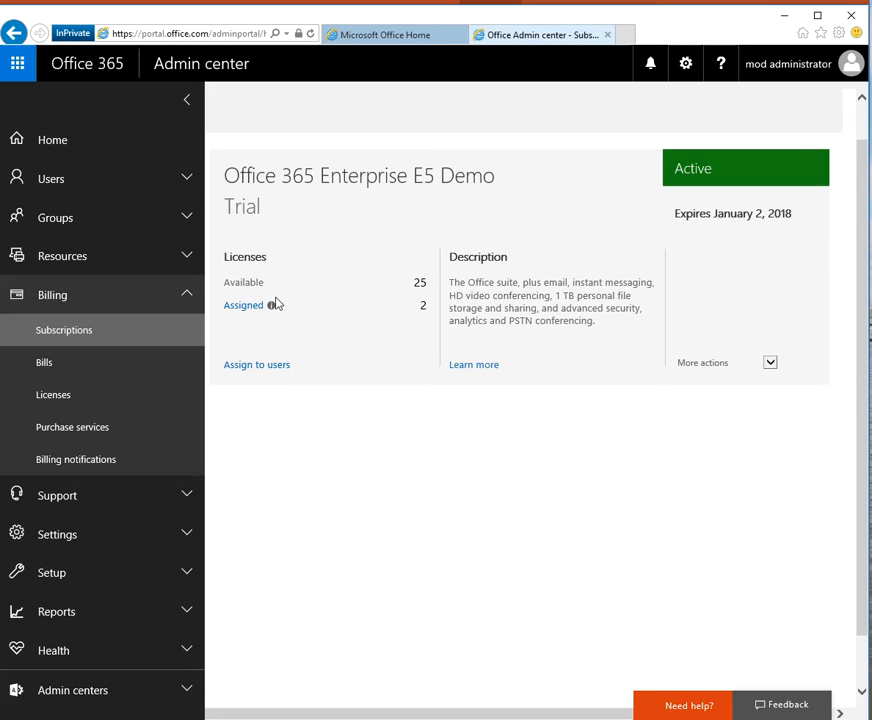
Point out the 25 available E5 Demo Trial licences, then go to Purchase services.
drag(413, 284, 432, 286)
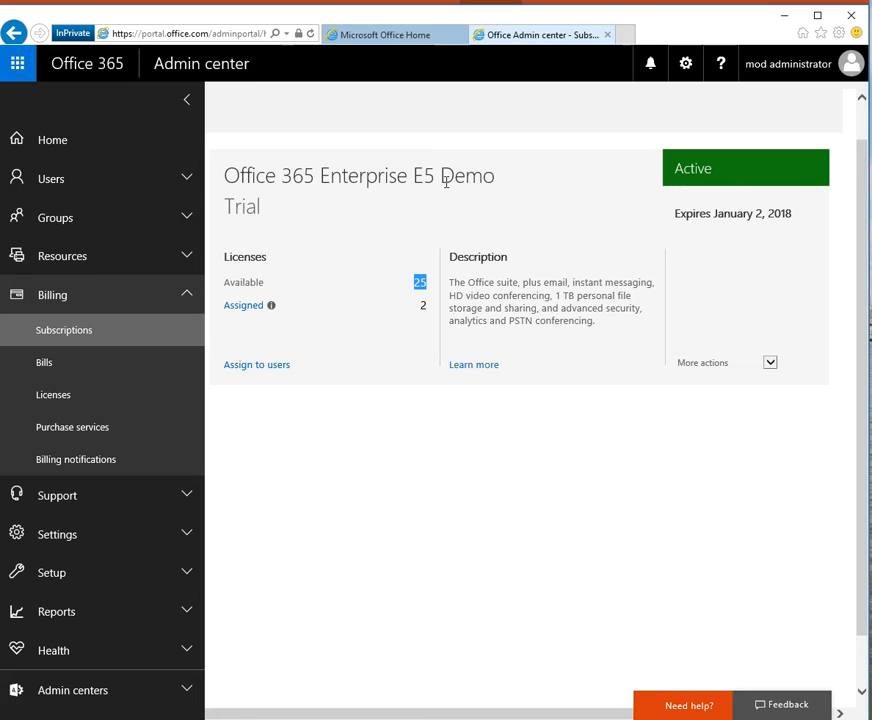
click(59, 432)
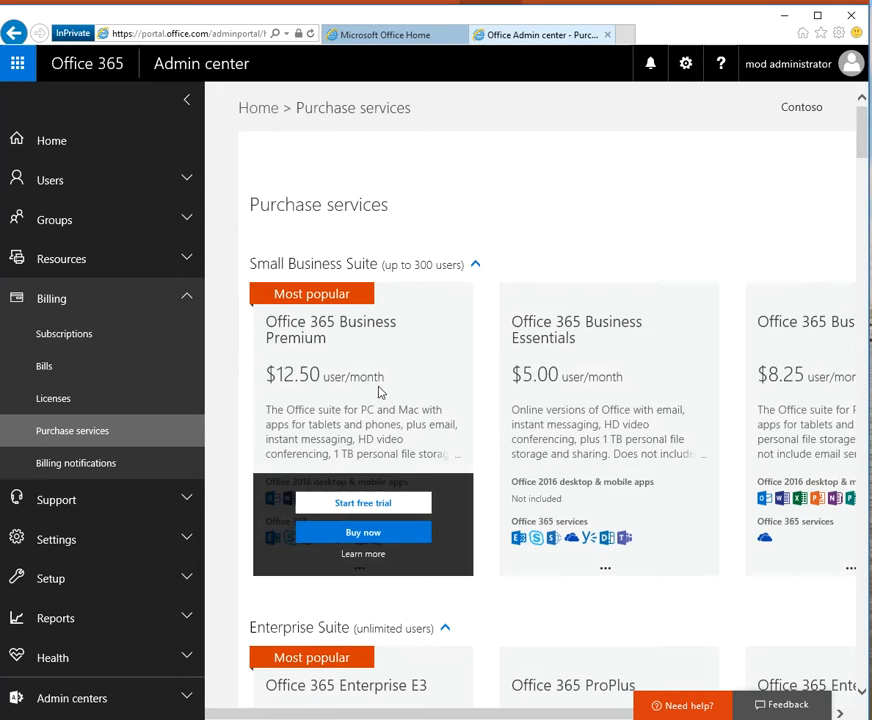
Scroll through the Purchase services catalogue to review plans and prices.
scroll(461, 518, down, 2)
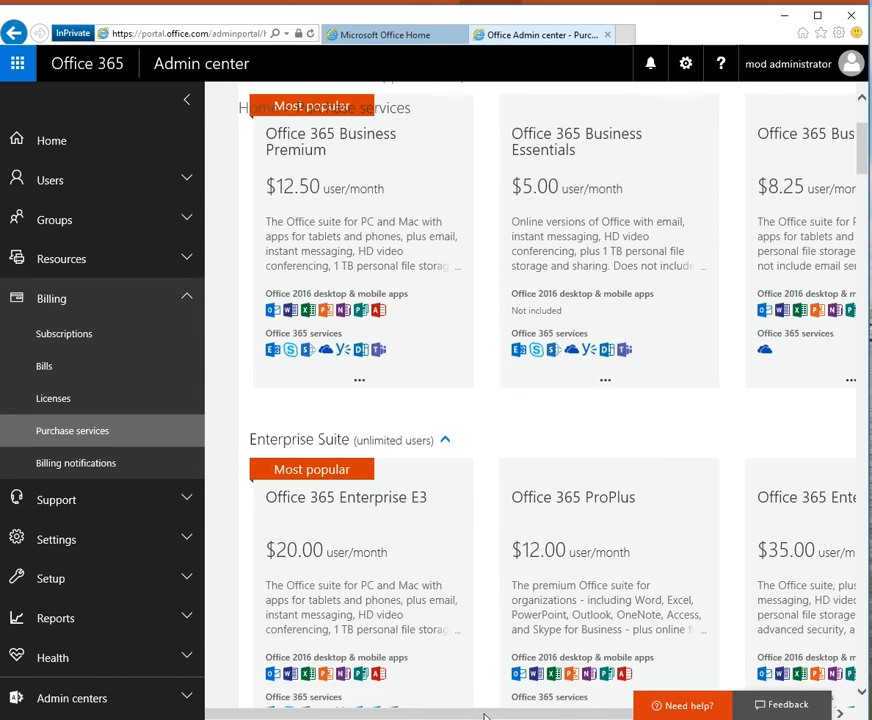
scroll(483, 713, right, 2)
scroll(625, 517, down, 2)
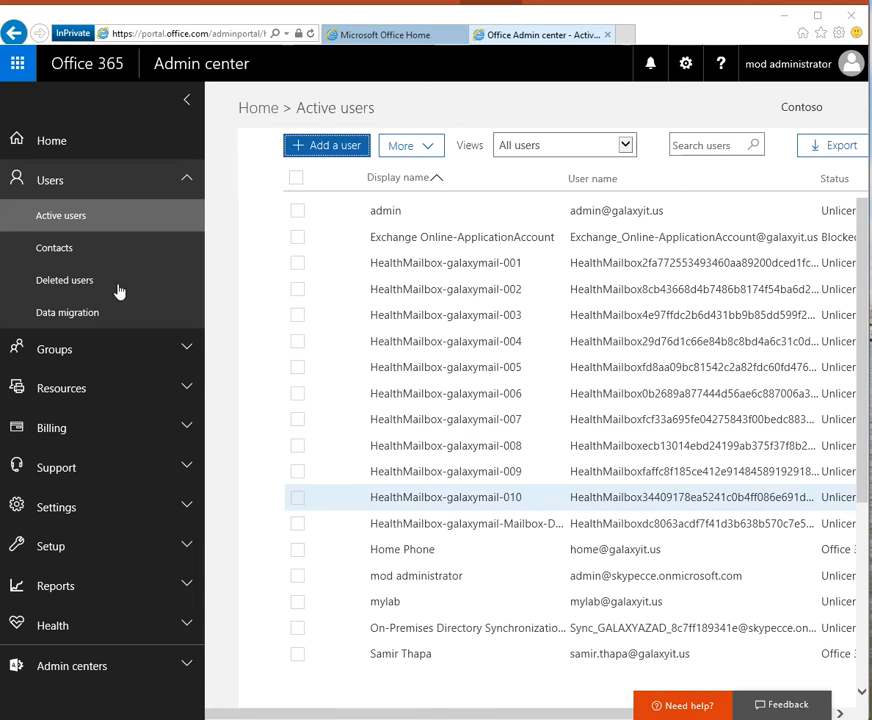
Start a new user and enter their first name, last name and user name.
click(325, 147)
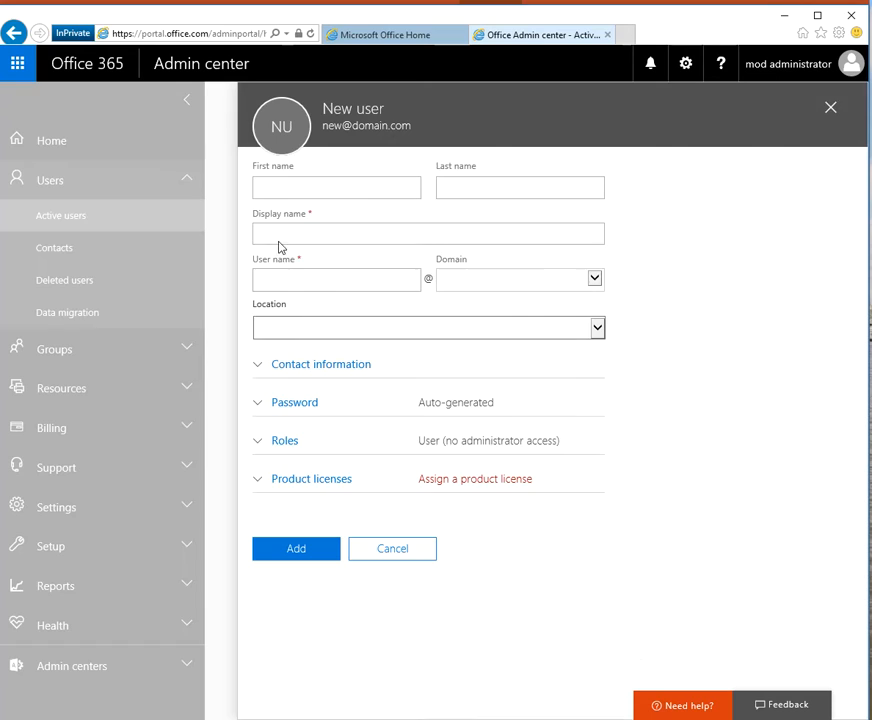
click(283, 185)
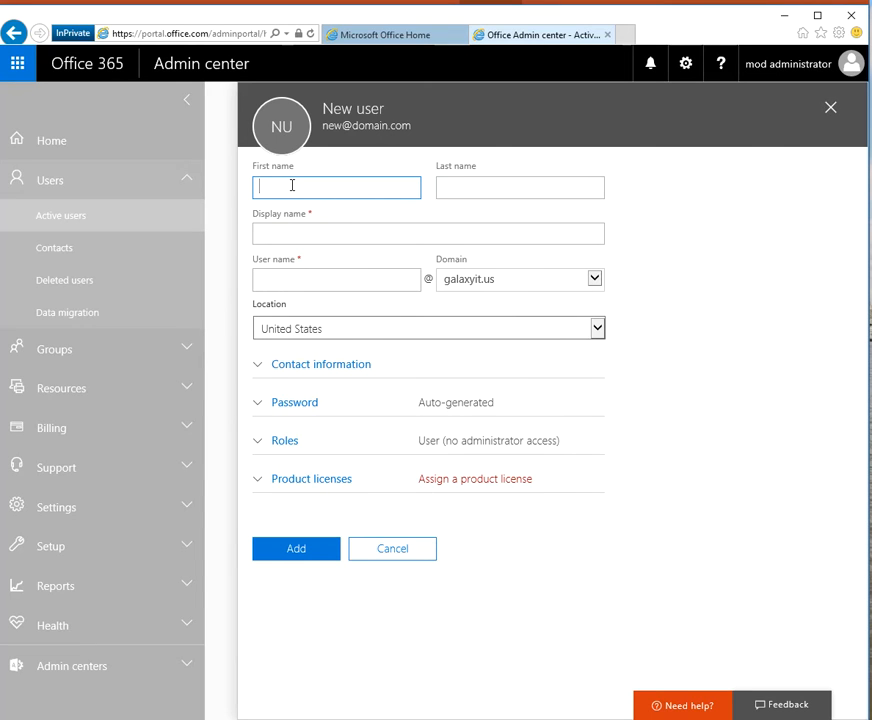
text(Doctor)
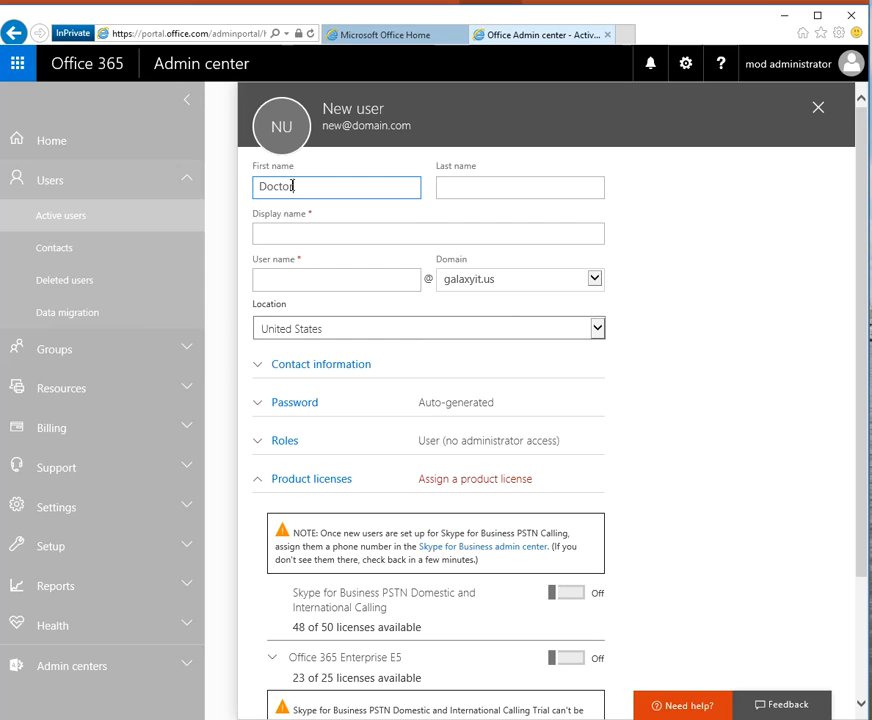
key(Tab)
text(O)
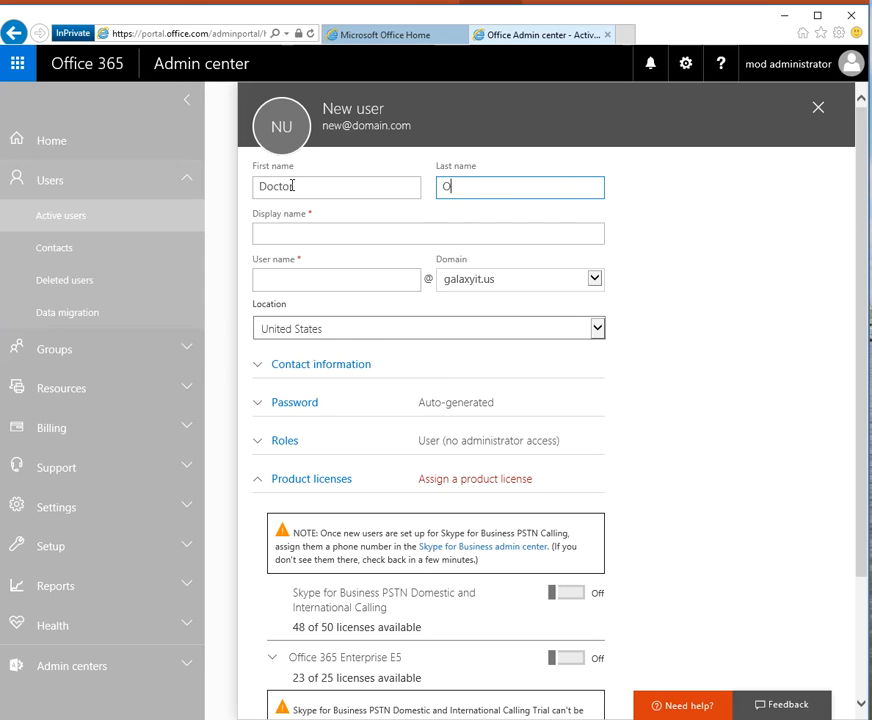
key(Tab)
key(Tab)
text(doctone)
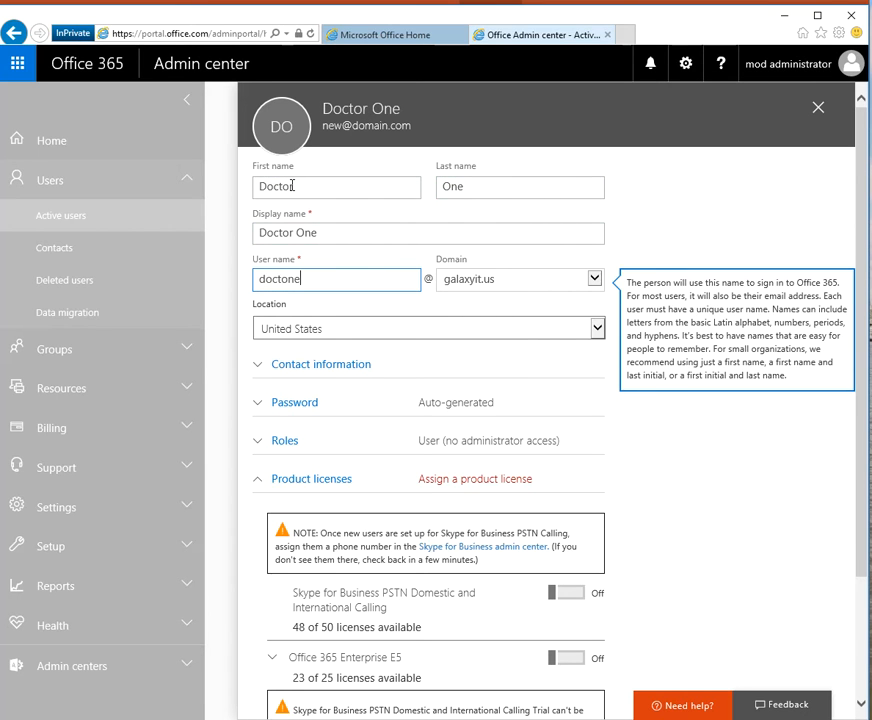
key(BackSpace)
key(BackSpace)
text(r)
Choose 'Let me create the password' and enter a strong password.
click(256, 405)
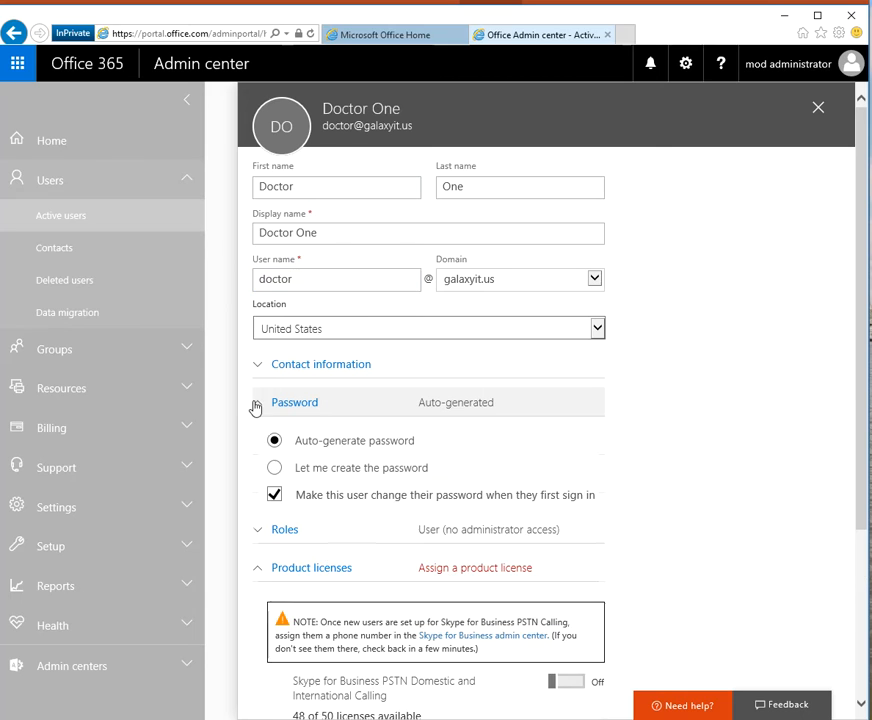
click(275, 469)
click(330, 507)
text(*********)
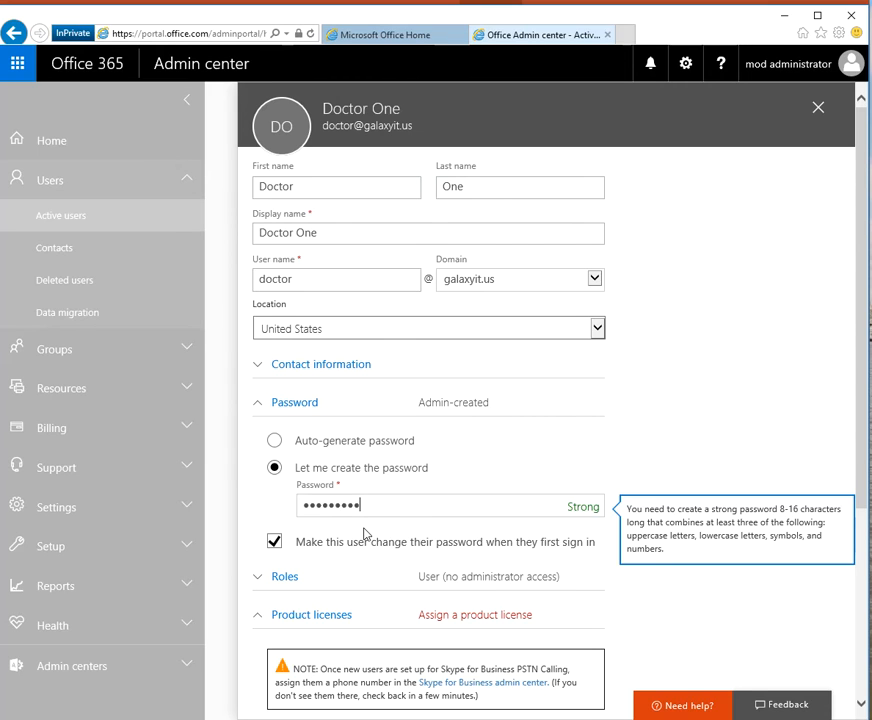
Drop the forced password change and assign E5 plus PSTN Domestic and International Calling licences.
click(275, 543)
scroll(338, 520, down, 2)
scroll(541, 430, down, 2)
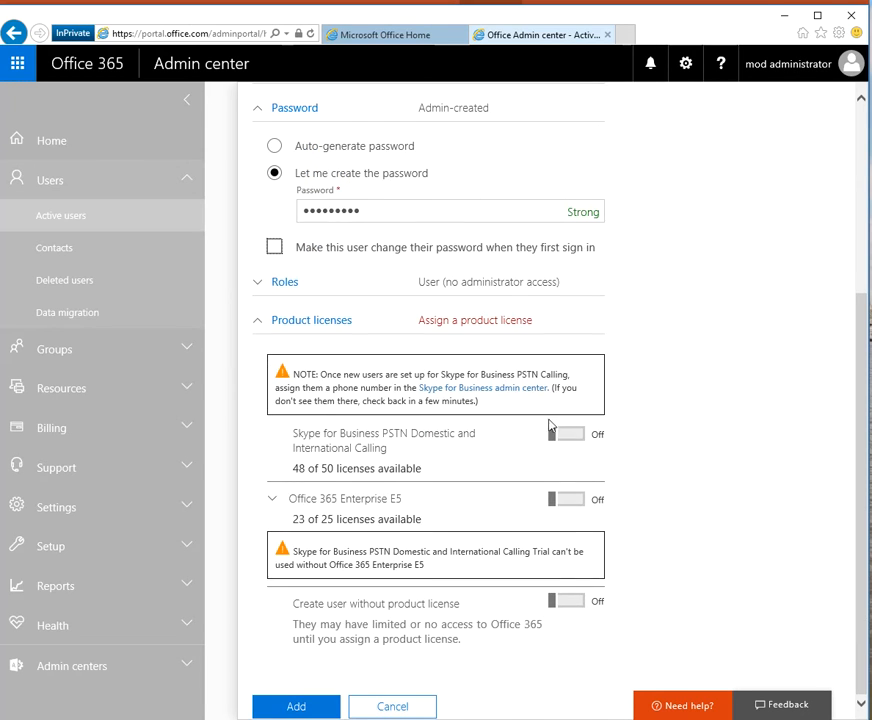
click(571, 501)
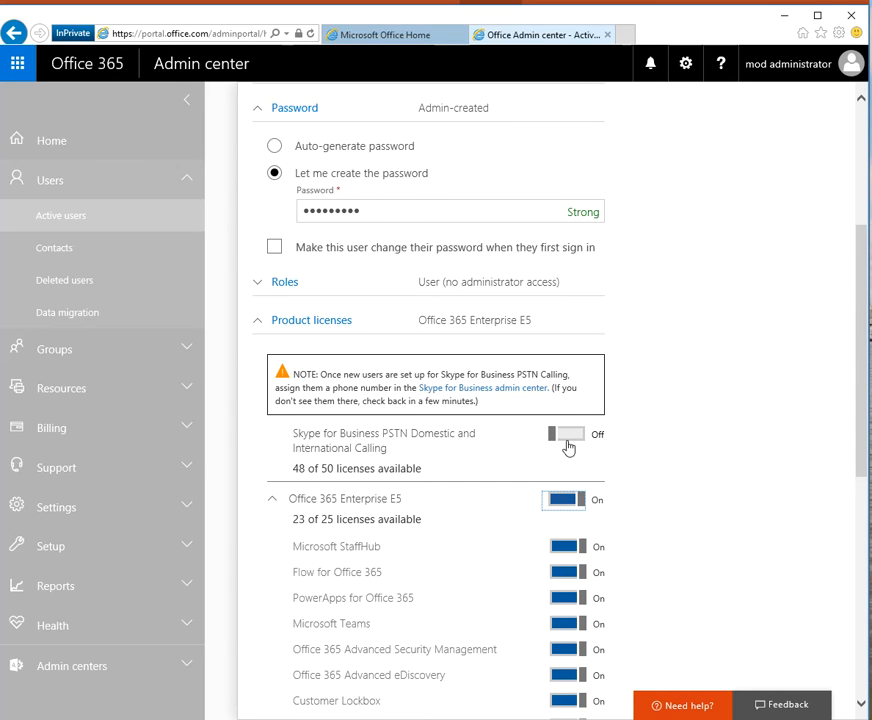
drag(292, 433, 394, 450)
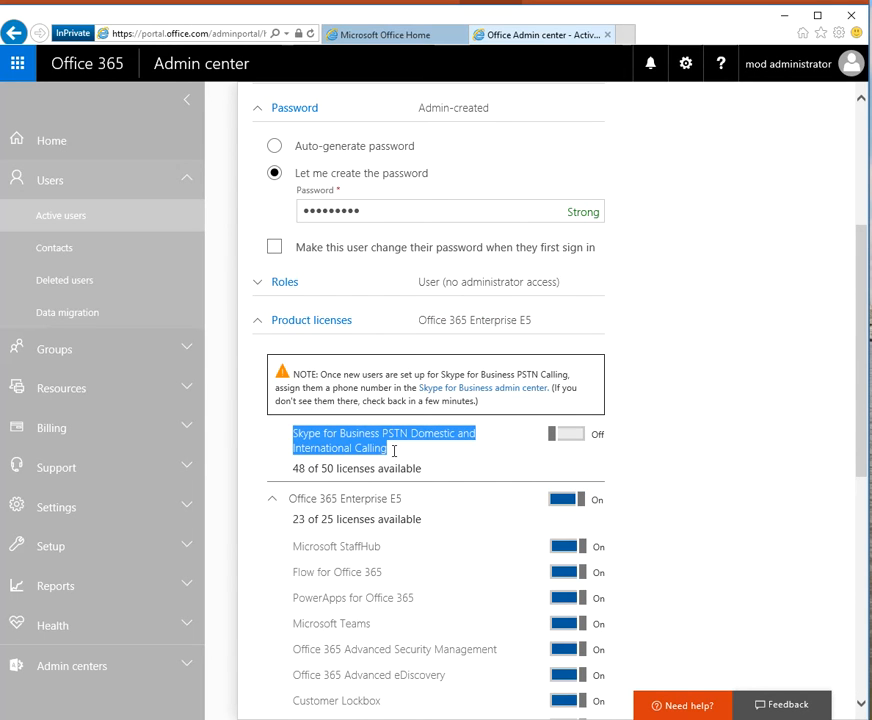
drag(399, 453, 305, 434)
click(576, 438)
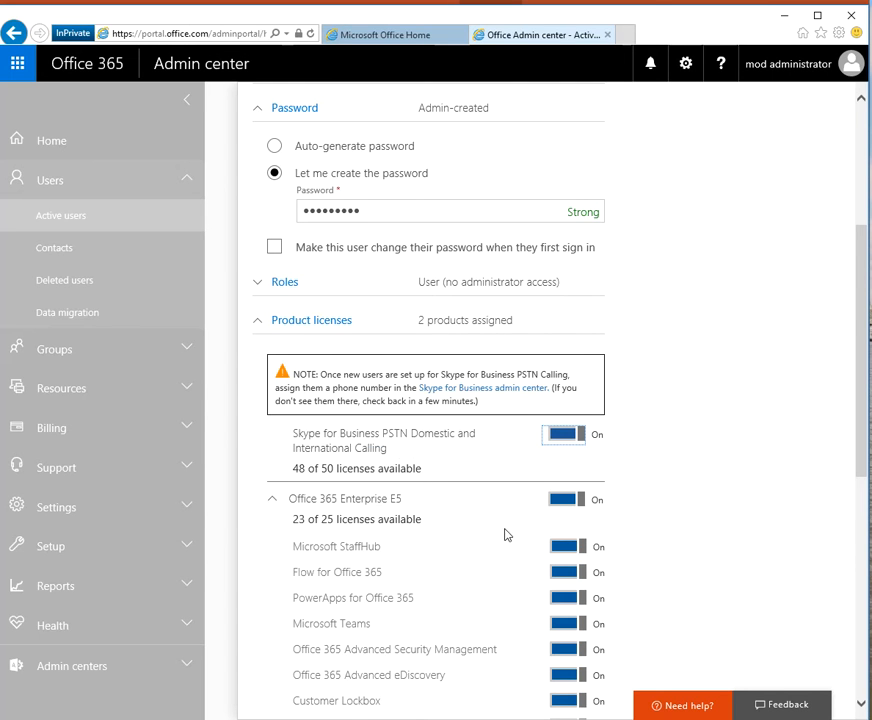
Add the user without emailing the password and return to Active users.
scroll(508, 555, down, 1)
scroll(508, 555, down, 5)
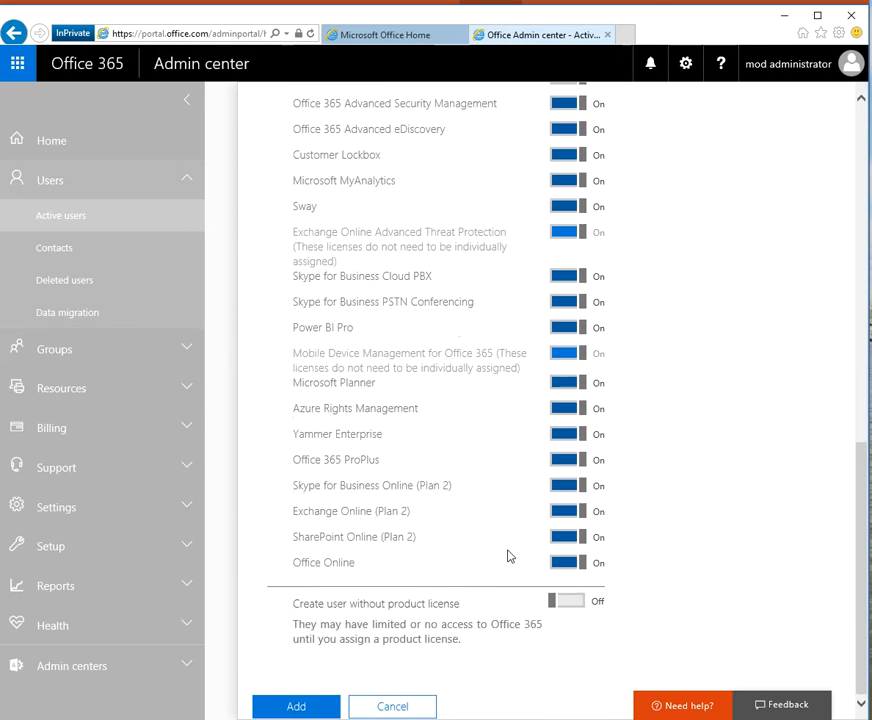
scroll(508, 555, up, 6)
scroll(508, 555, down, 4)
scroll(508, 555, down, 4)
click(303, 710)
click(425, 313)
click(260, 256)
click(308, 340)
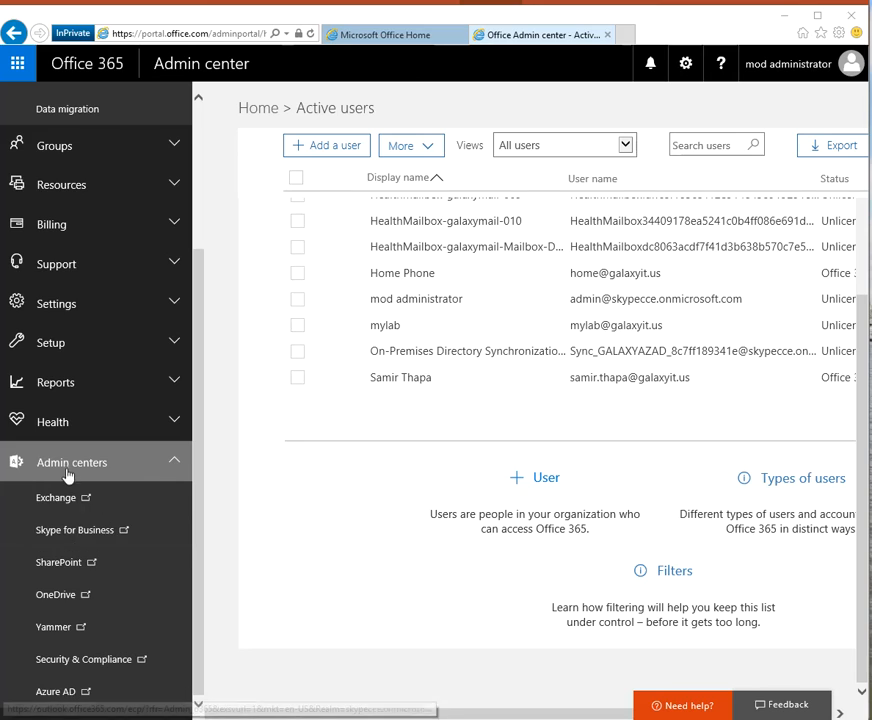
Launch the Skype for Business admin center, then move the browser aside to show PowerPoint.
scroll(70, 480, up, 3)
scroll(57, 660, down, 5)
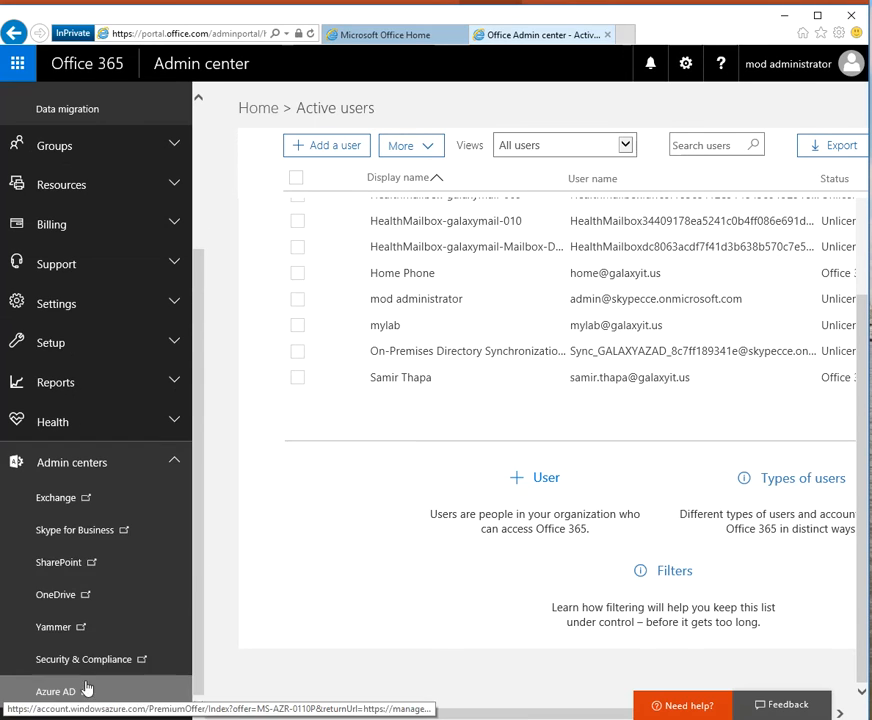
click(70, 529)
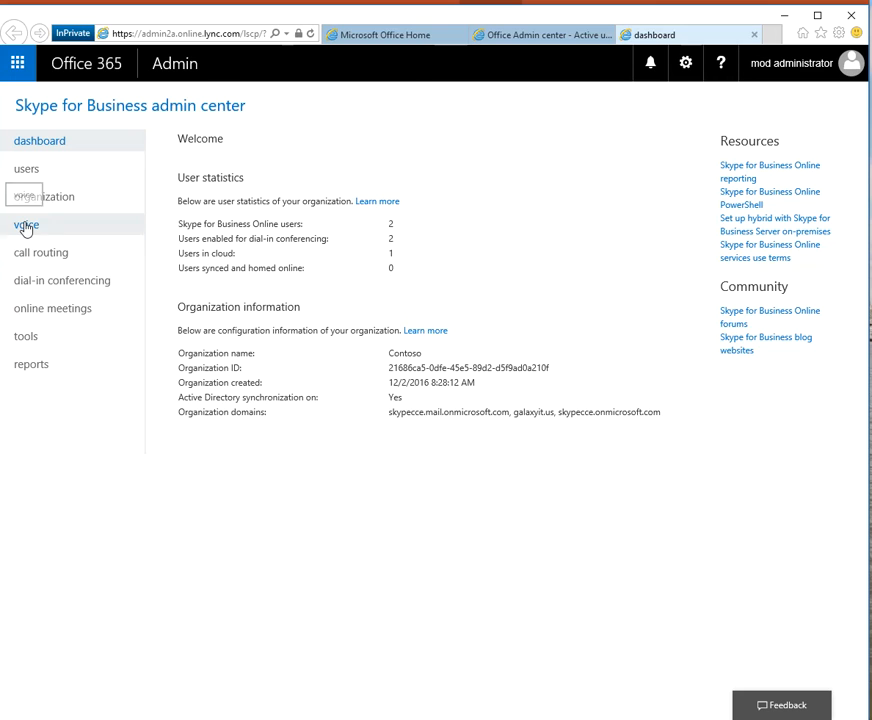
drag(734, 22, 2, 300)
Highlight the three licensing options and the PSTN Calling Trial licence line on the slide.
click(464, 360)
drag(388, 401, 243, 319)
click(283, 418)
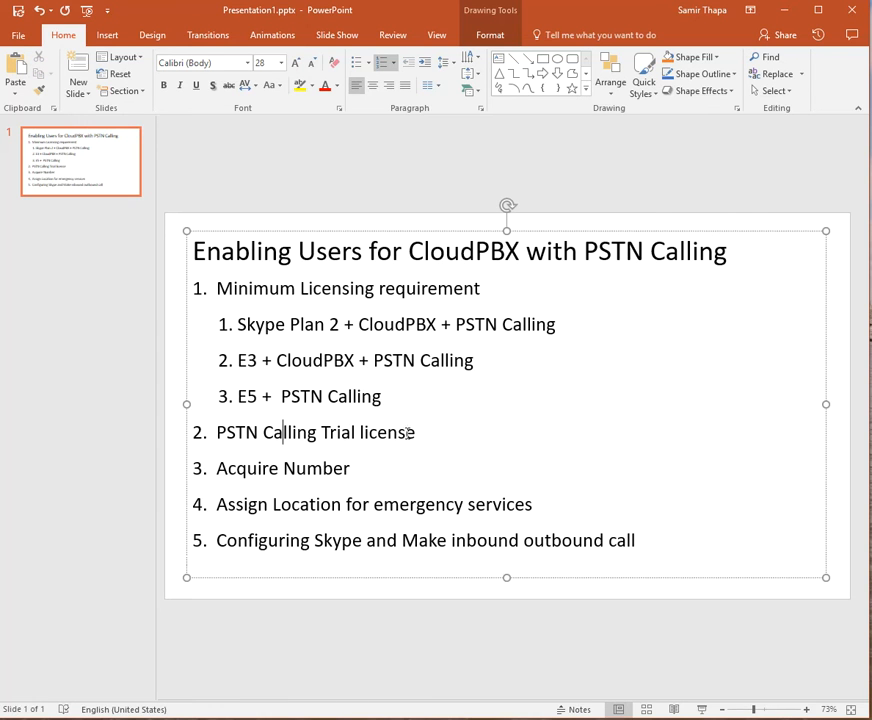
drag(408, 432, 241, 432)
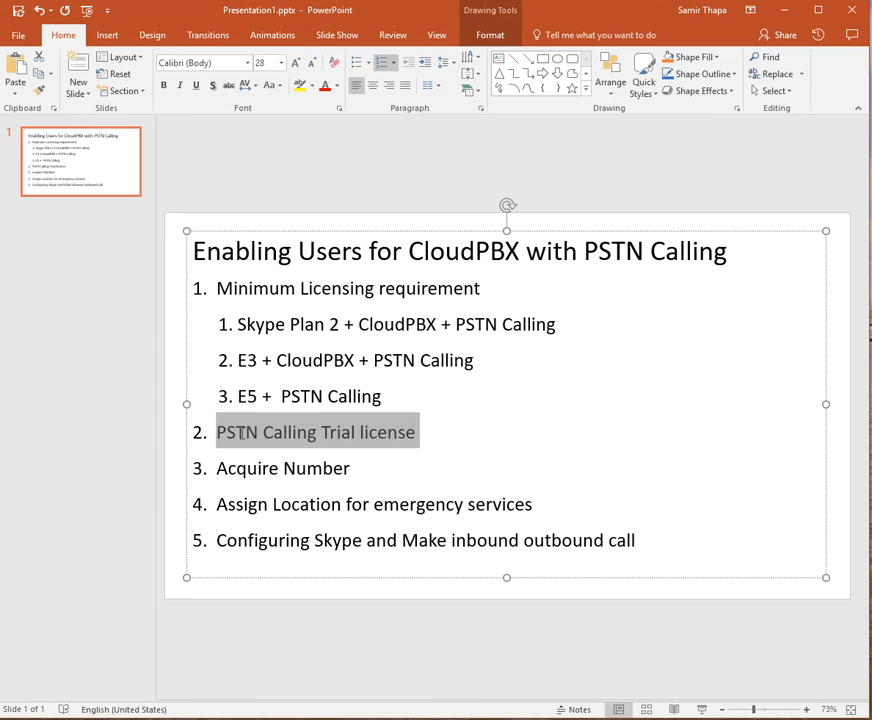
click(388, 443)
drag(422, 441, 285, 434)
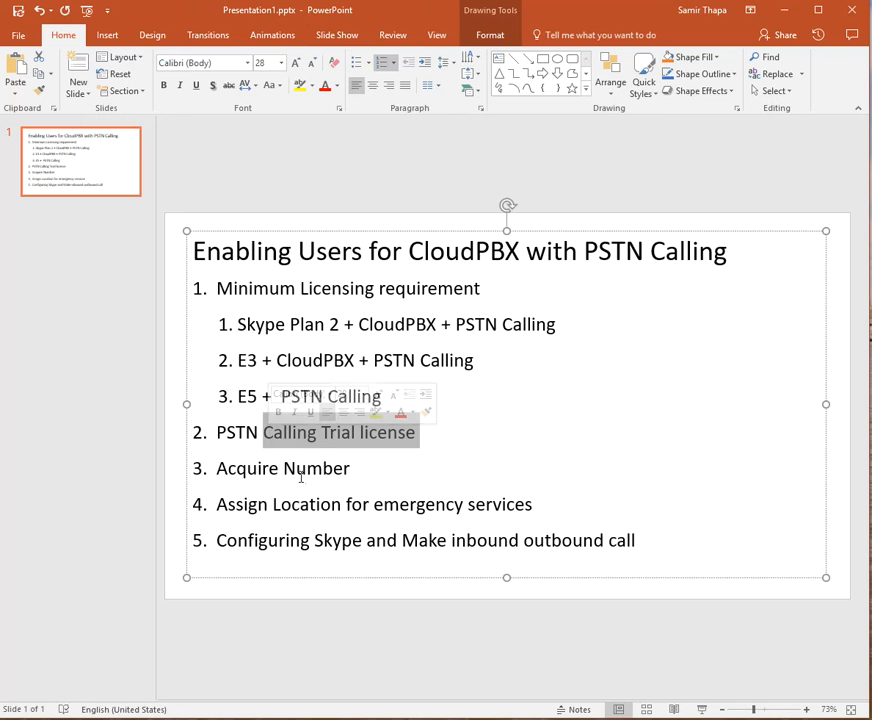
Highlight the Acquire Number step, then bring the admin center window back over the slide.
click(350, 469)
drag(350, 469, 250, 474)
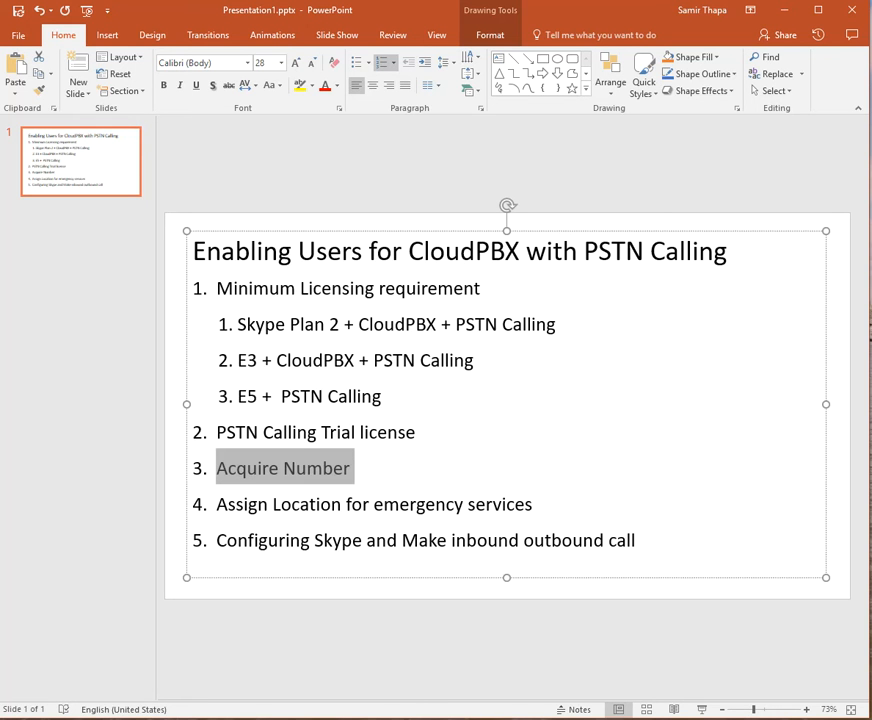
drag(0, 100, 560, 11)
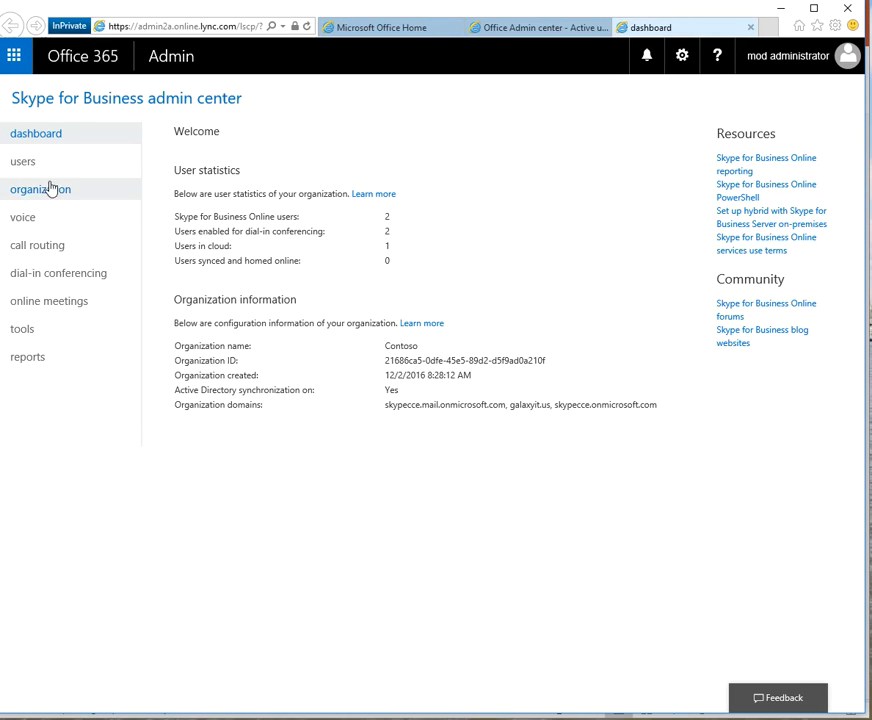
Open the voice phone numbers page showing 6 numbers and 60 licences.
click(25, 218)
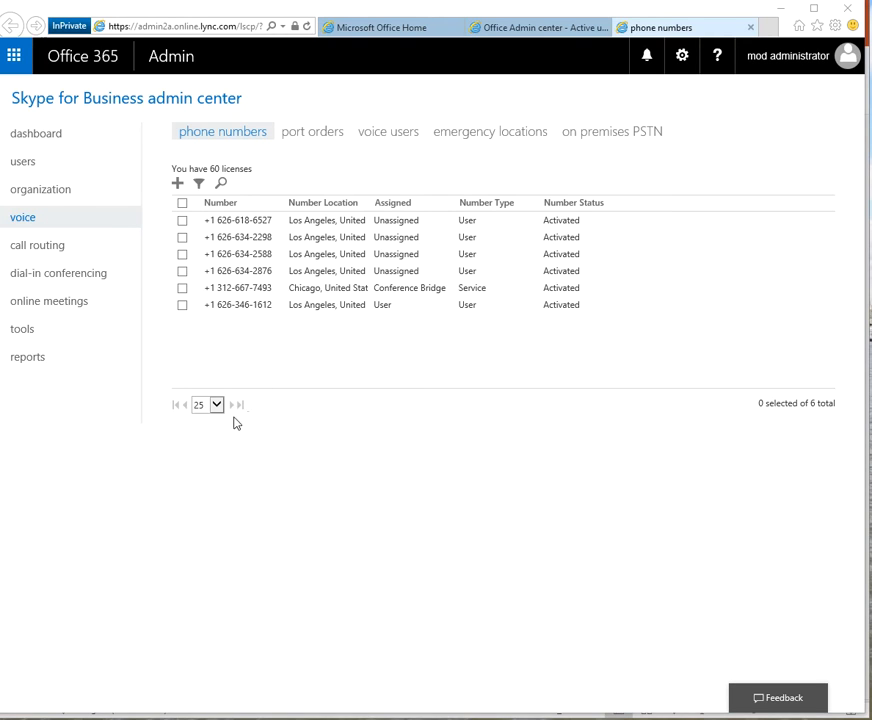
Reserve 5 new user numbers in United States, California, (818) Los Angeles.
click(178, 185)
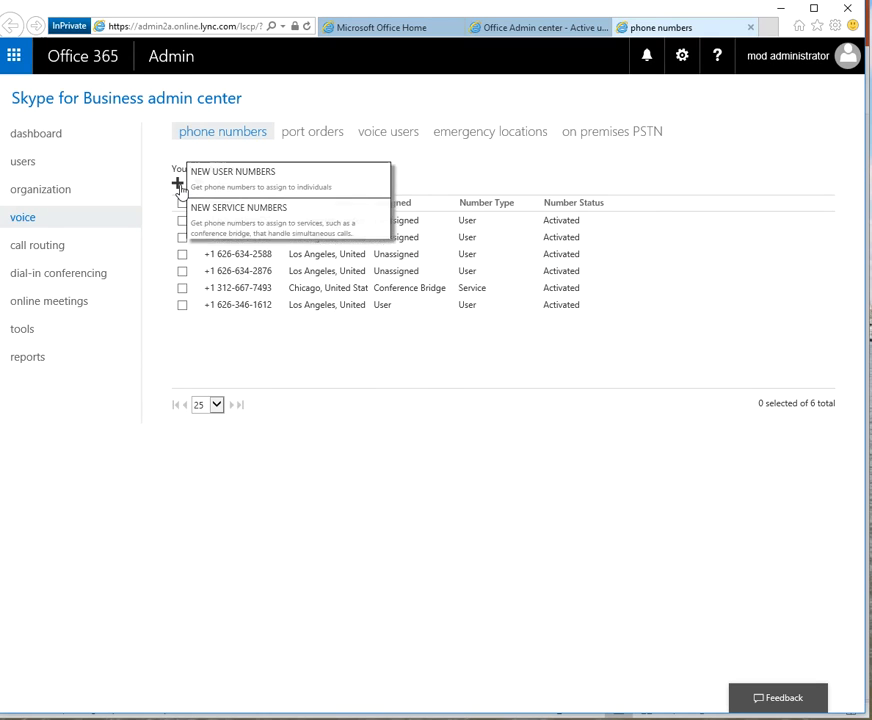
click(255, 175)
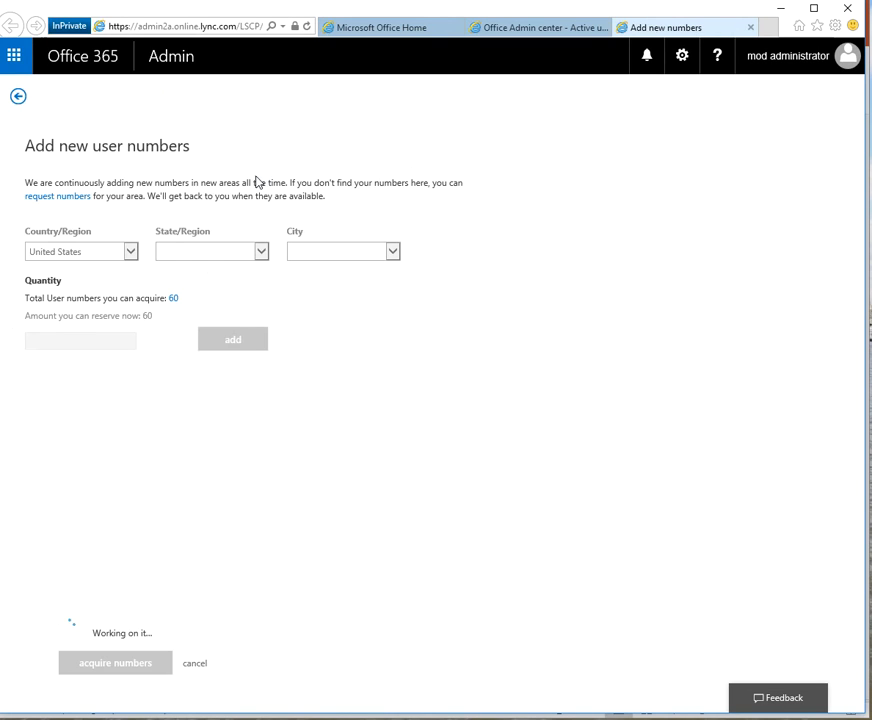
click(118, 256)
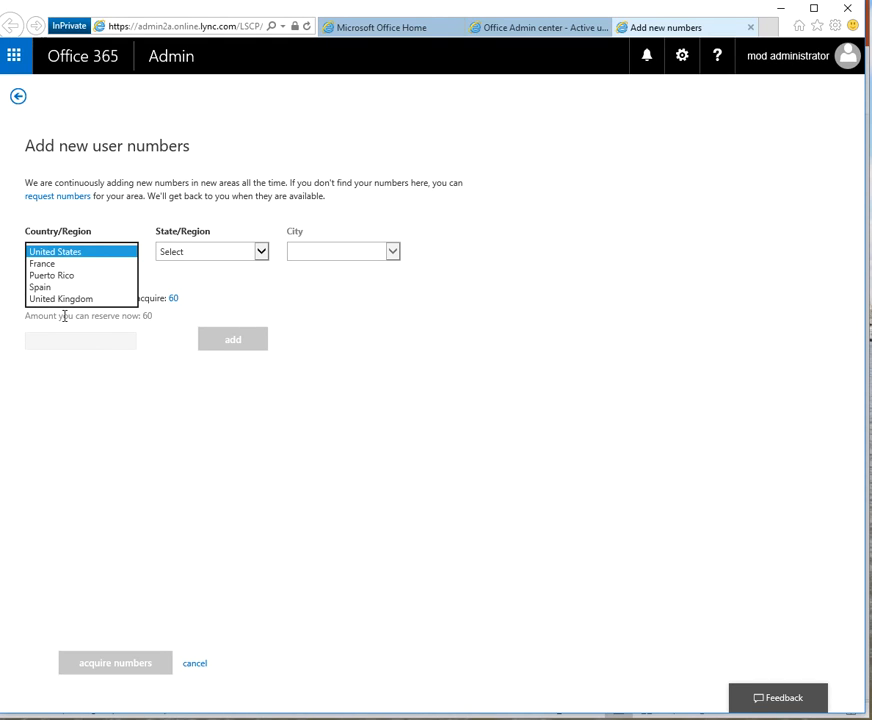
click(55, 252)
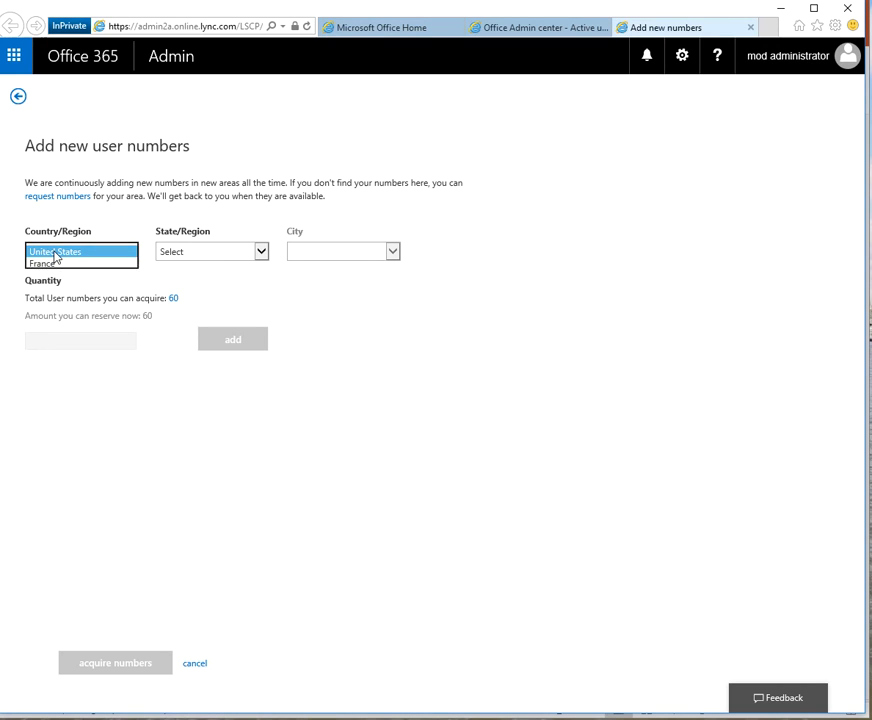
click(178, 254)
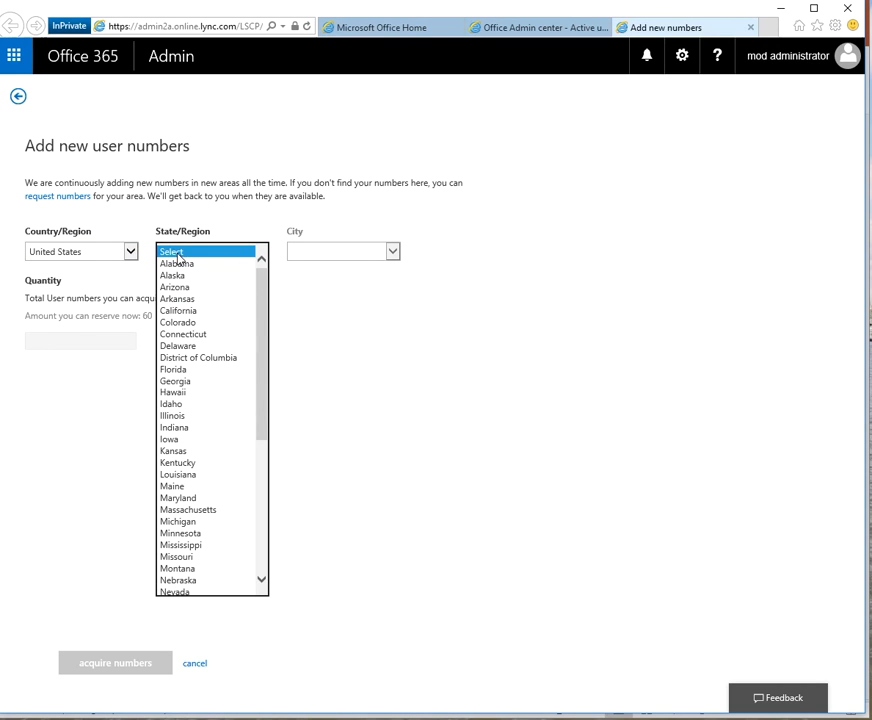
click(186, 311)
click(323, 253)
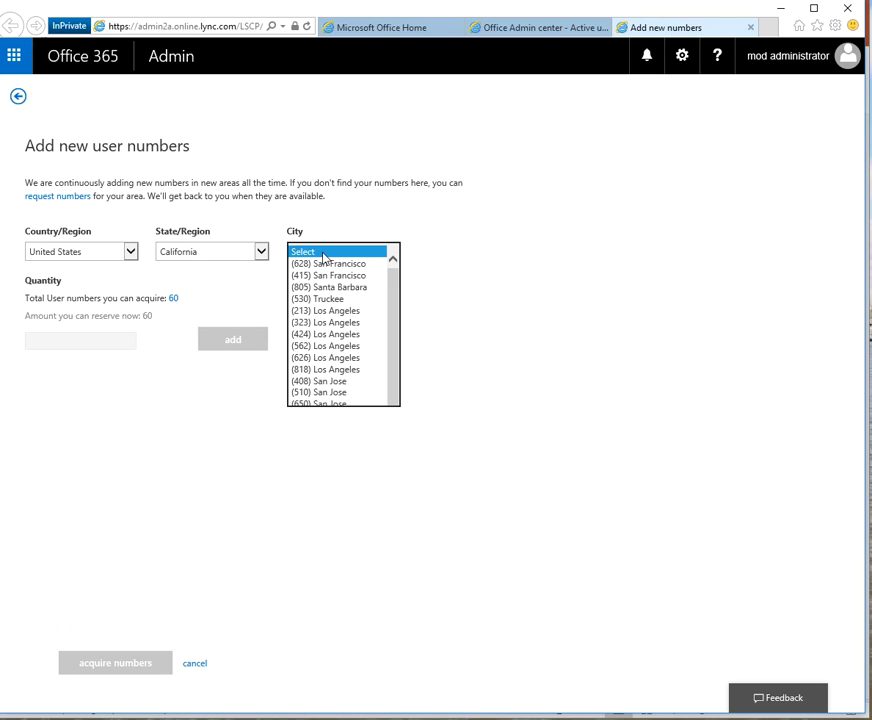
click(330, 370)
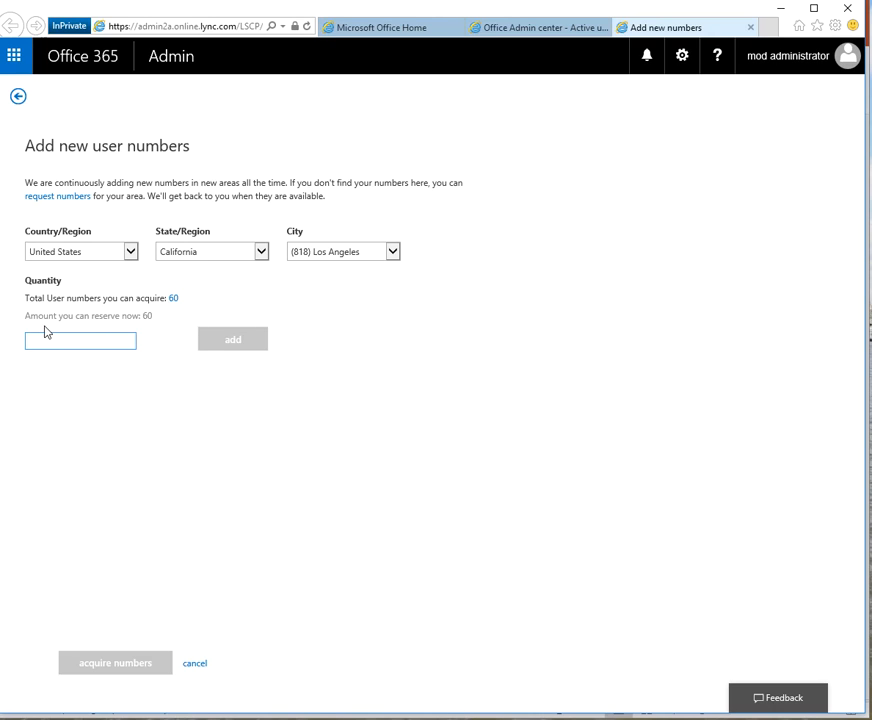
text(2)
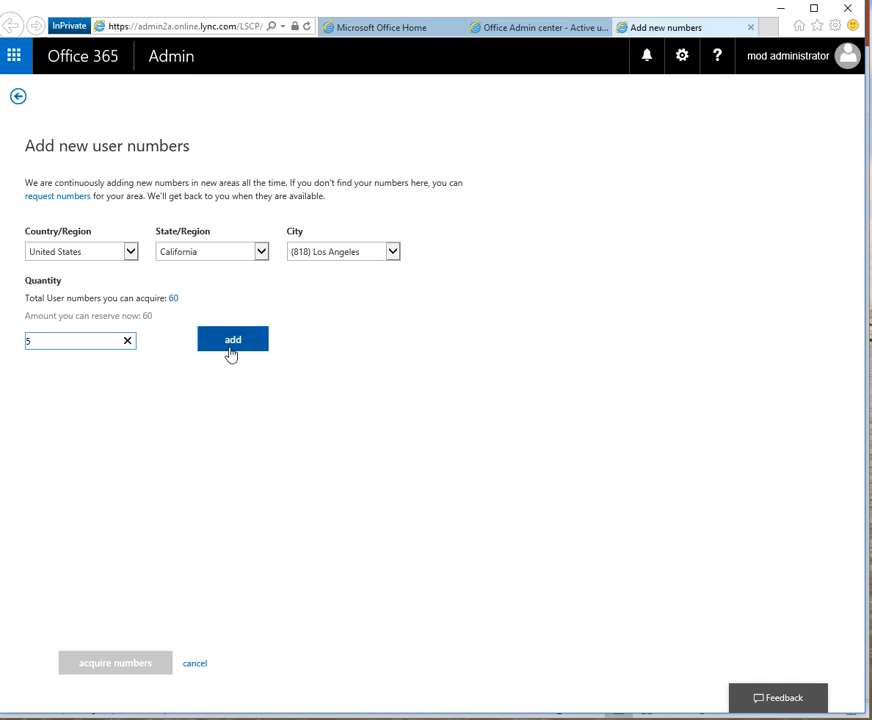
click(230, 341)
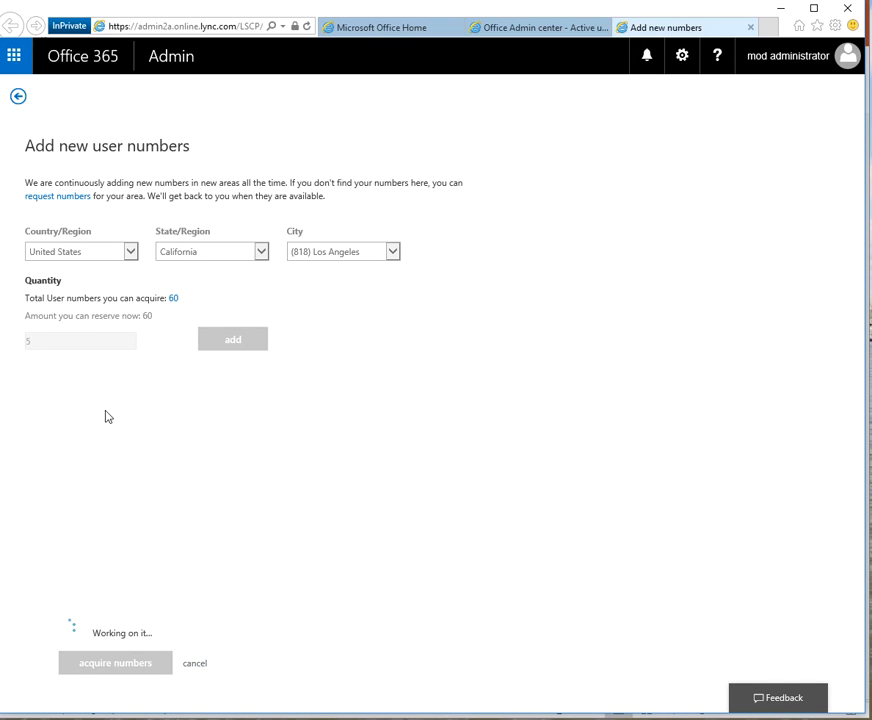
Acquire the five reserved numbers and return to the phone numbers list.
click(45, 403)
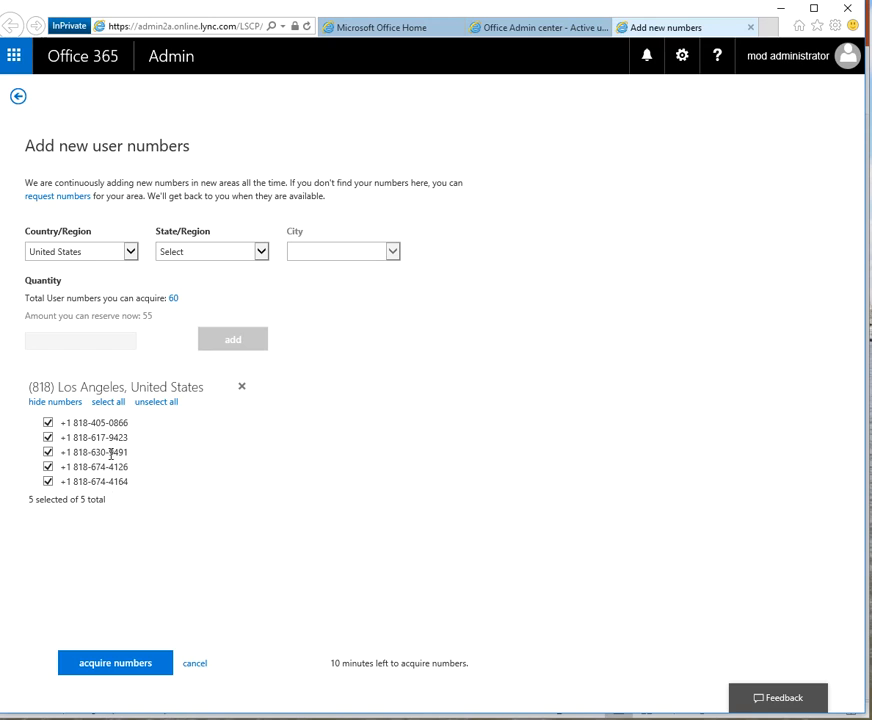
click(108, 665)
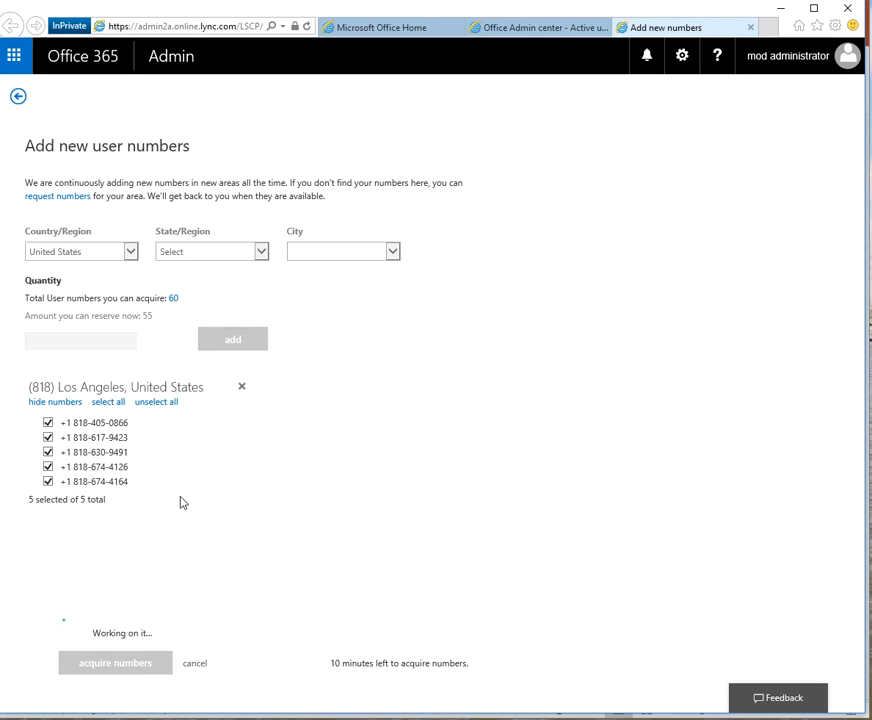
click(18, 96)
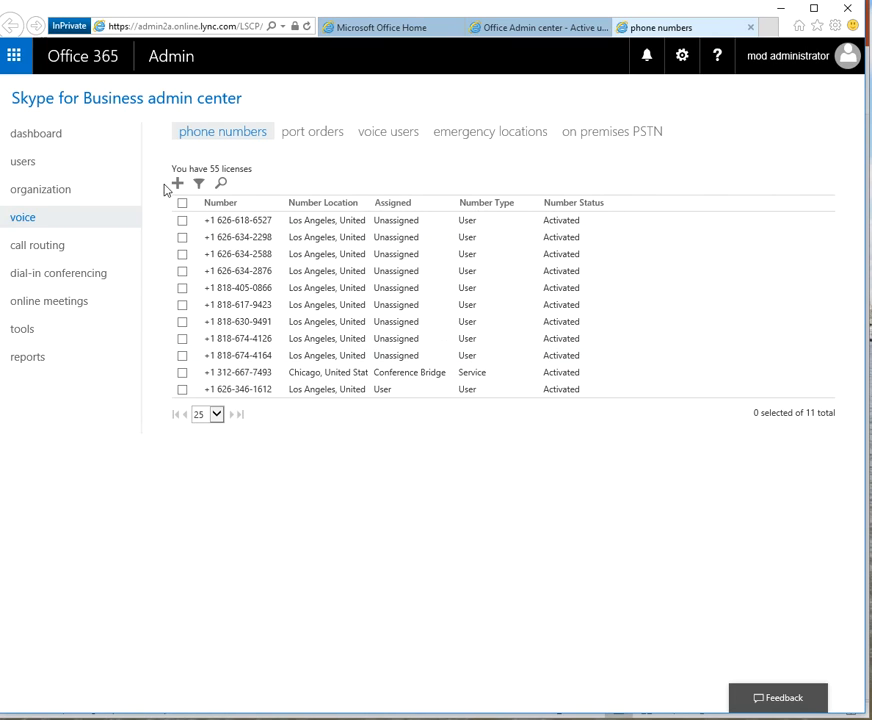
Start a new emergency location described as MTC with company name Microsoft.
click(481, 134)
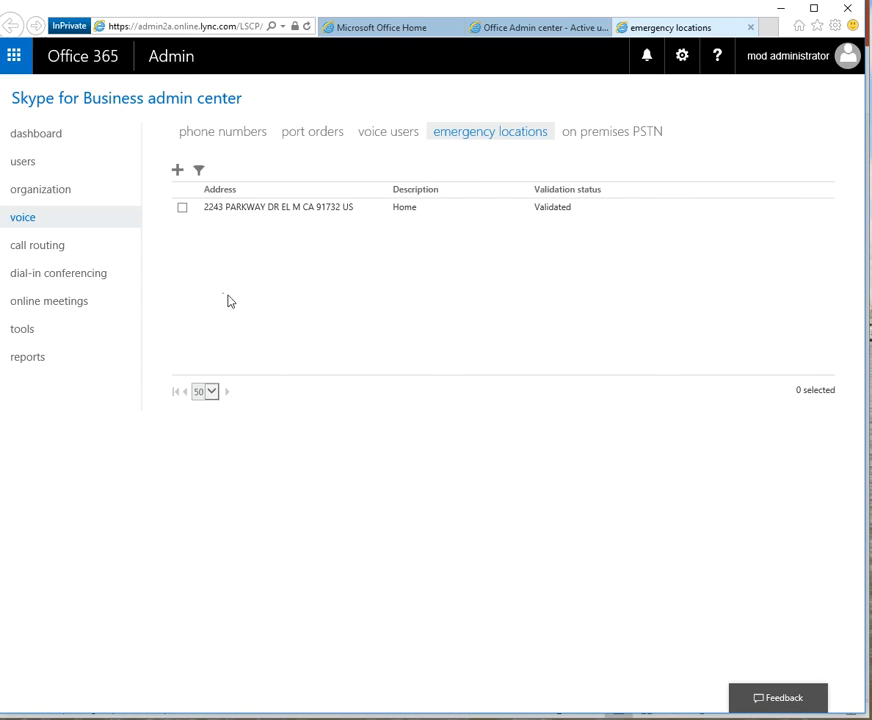
click(178, 171)
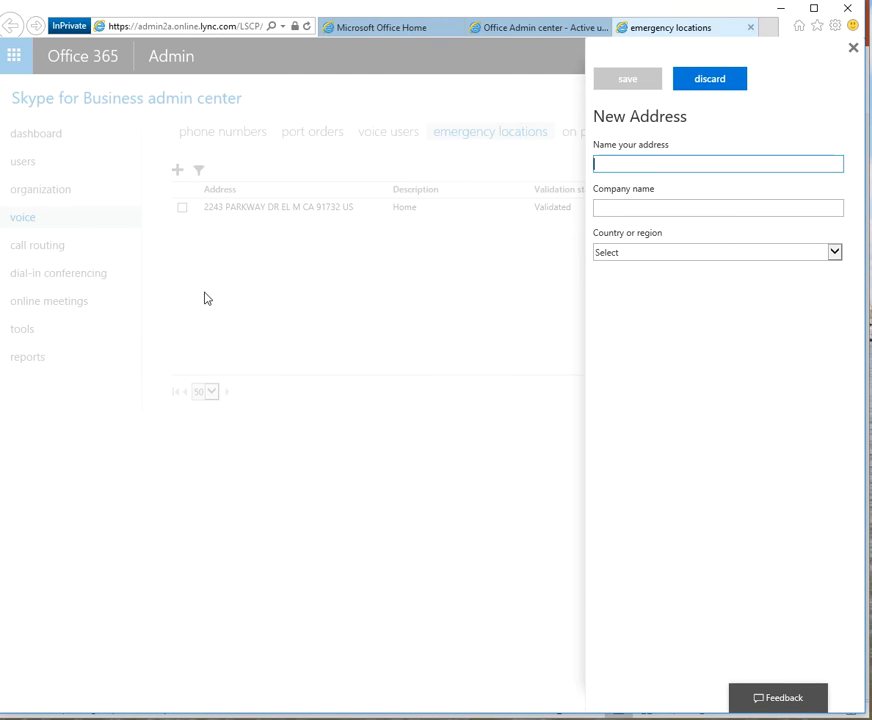
text(MTC)
key(Tab)
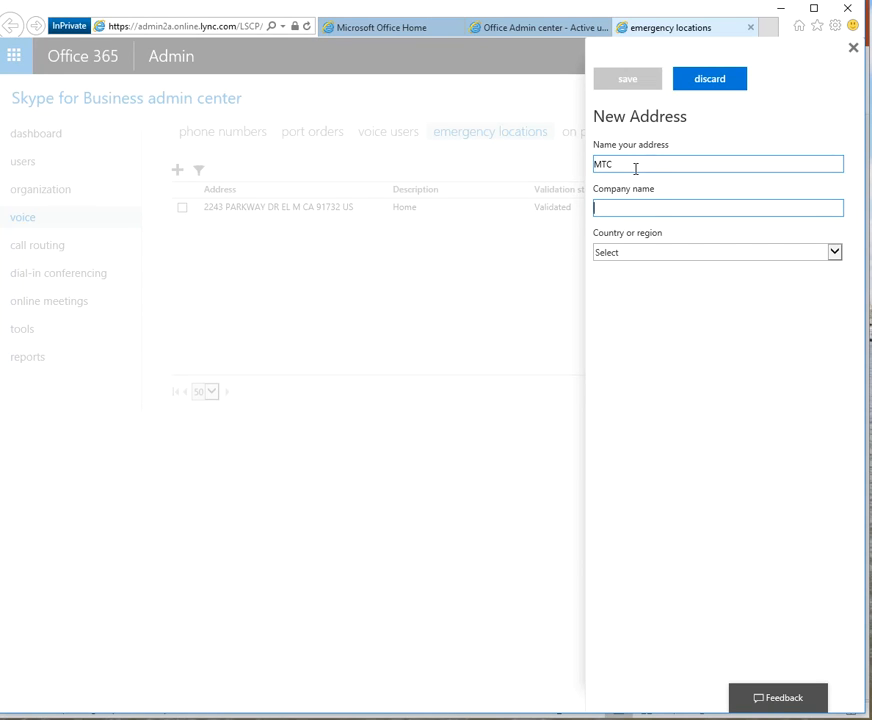
text(Microsfot)
key(Tab)
click(619, 207)
drag(619, 207, 636, 212)
key(BackSpace)
key(Tab)
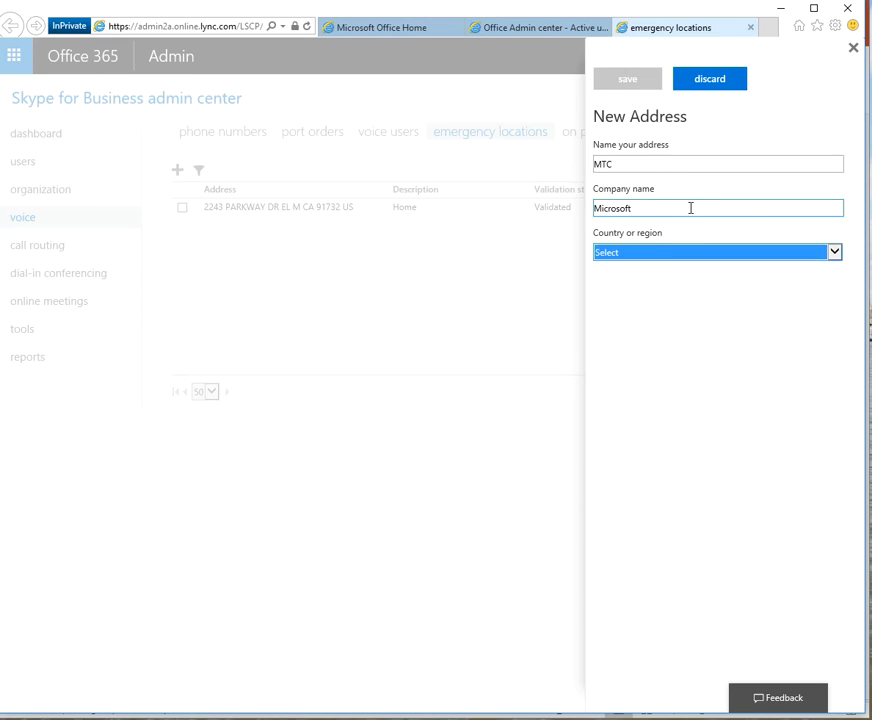
Enter the address: United States, 3 Park Plaza, Irvine, CA.
click(642, 249)
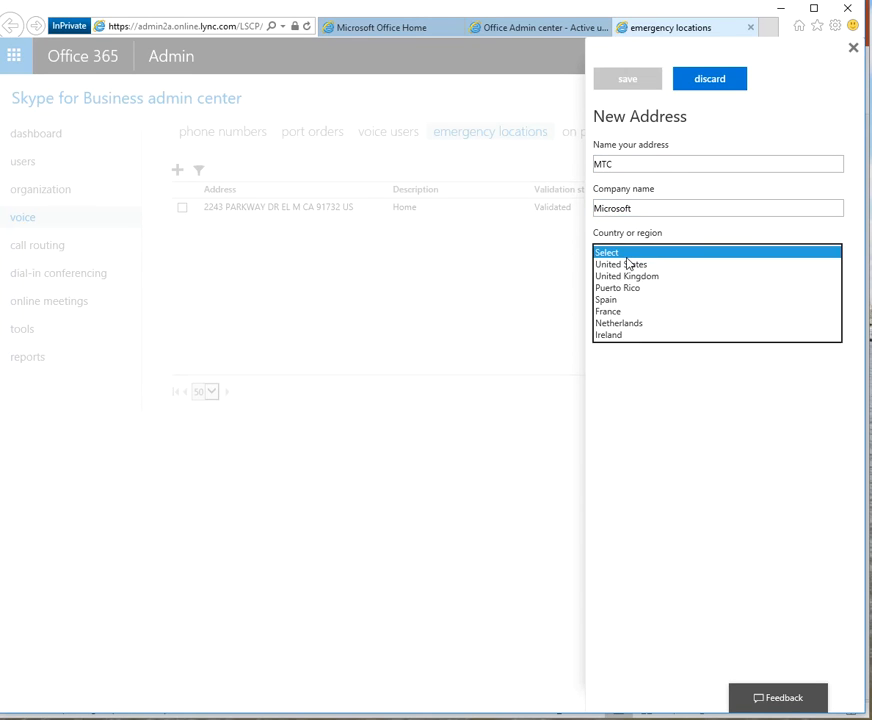
click(626, 265)
click(608, 298)
click(623, 302)
click(691, 296)
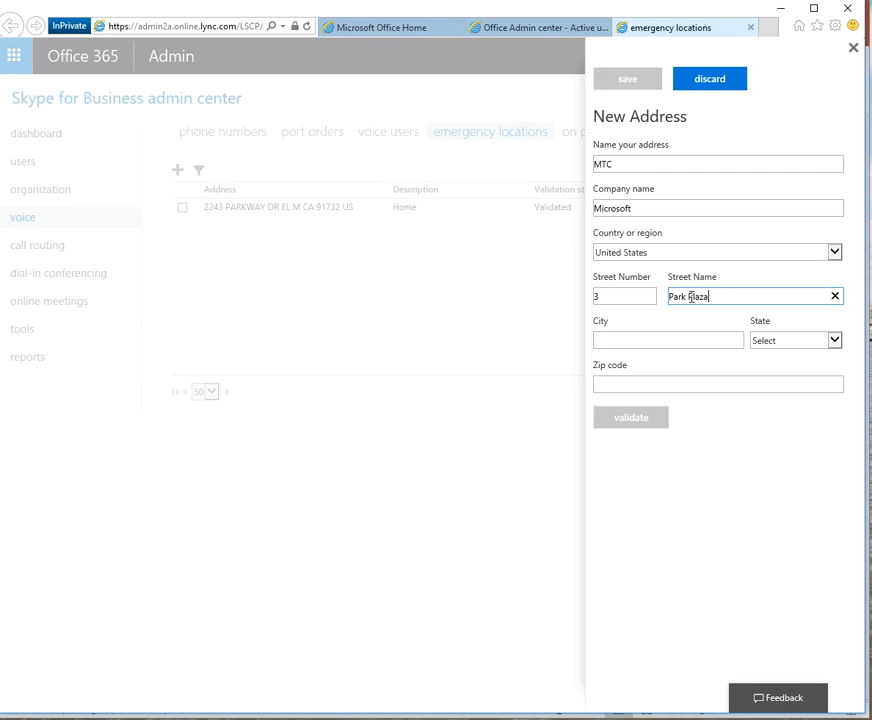
click(632, 344)
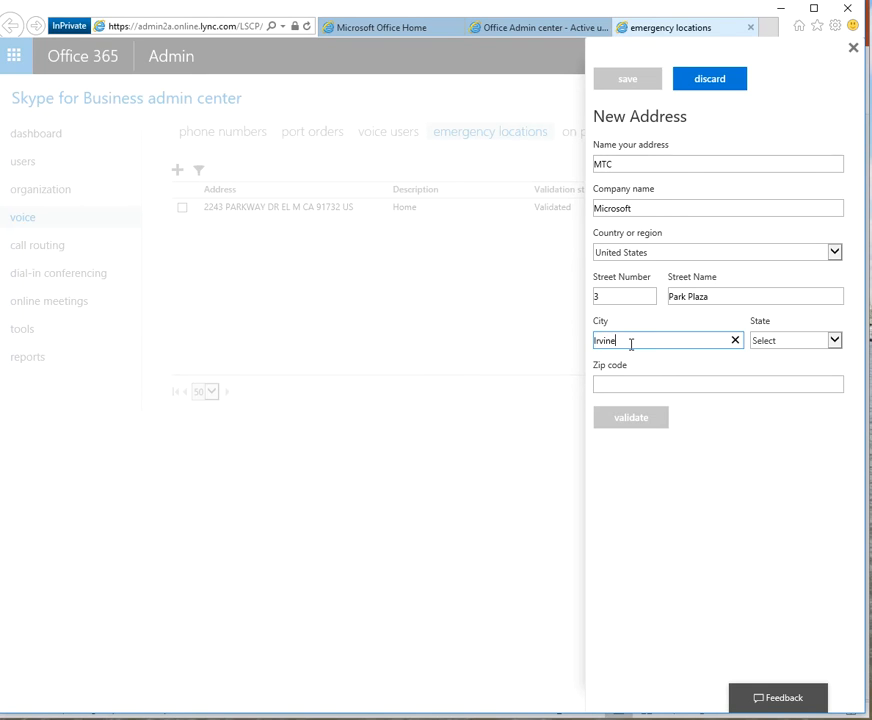
click(770, 340)
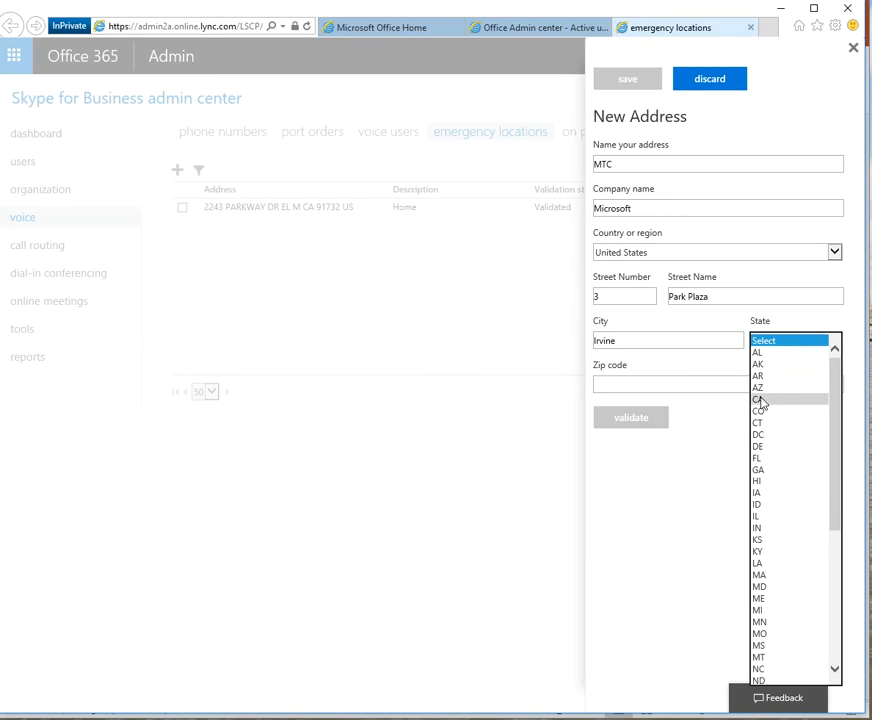
click(760, 400)
Enter zip code 92614, validate the address and save it.
click(623, 386)
text(92614)
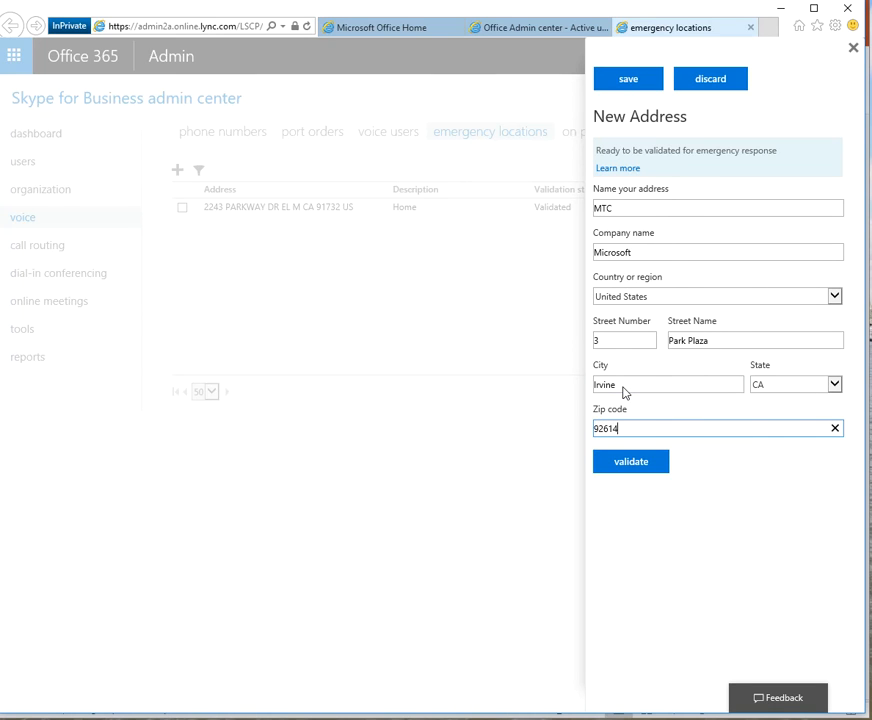
click(638, 464)
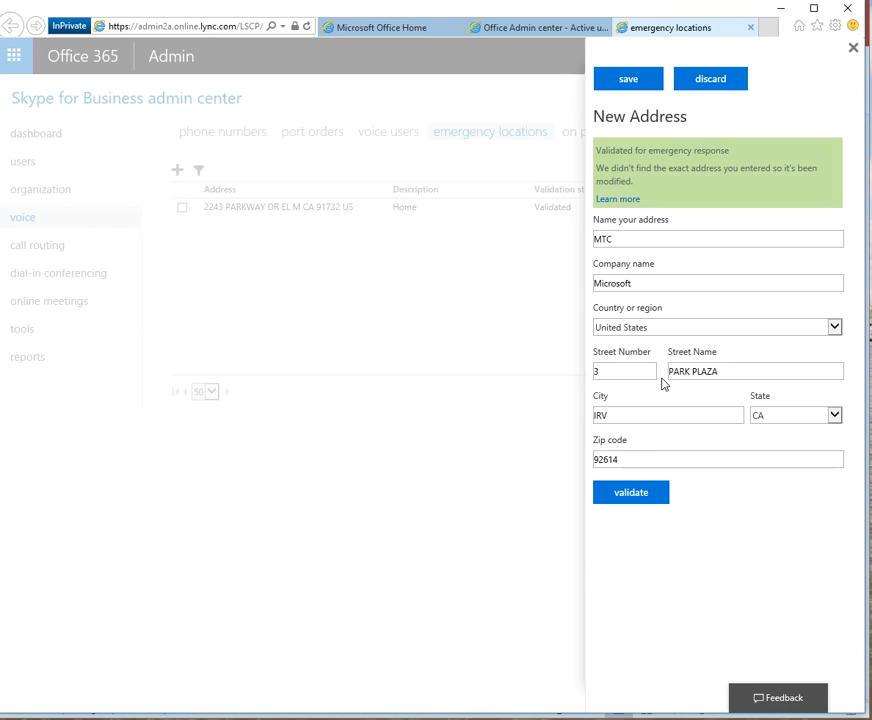
click(630, 81)
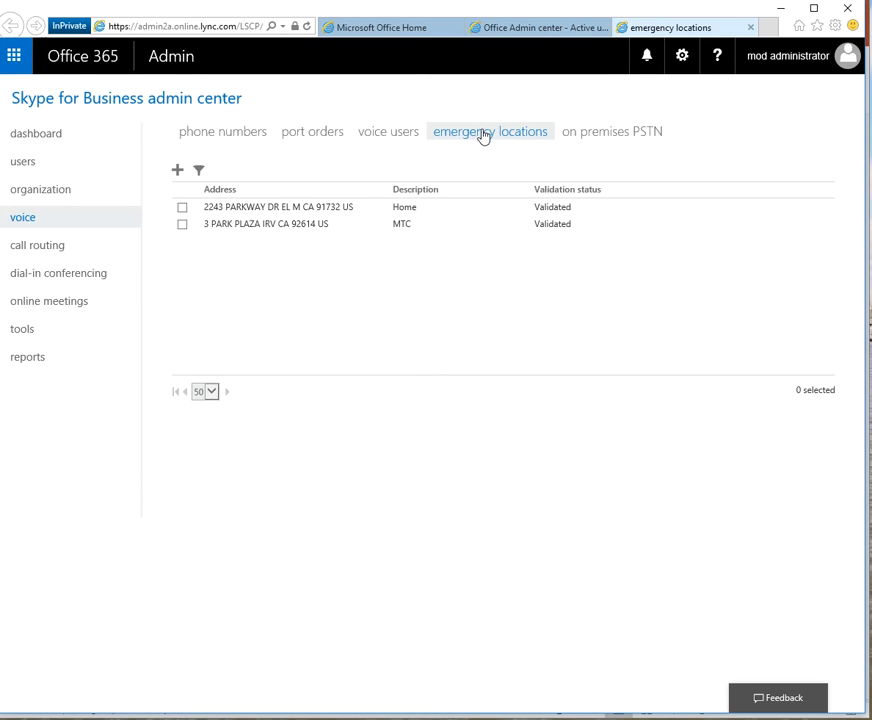
Review the MTC address, then select Doctor One in the voice users list.
click(232, 229)
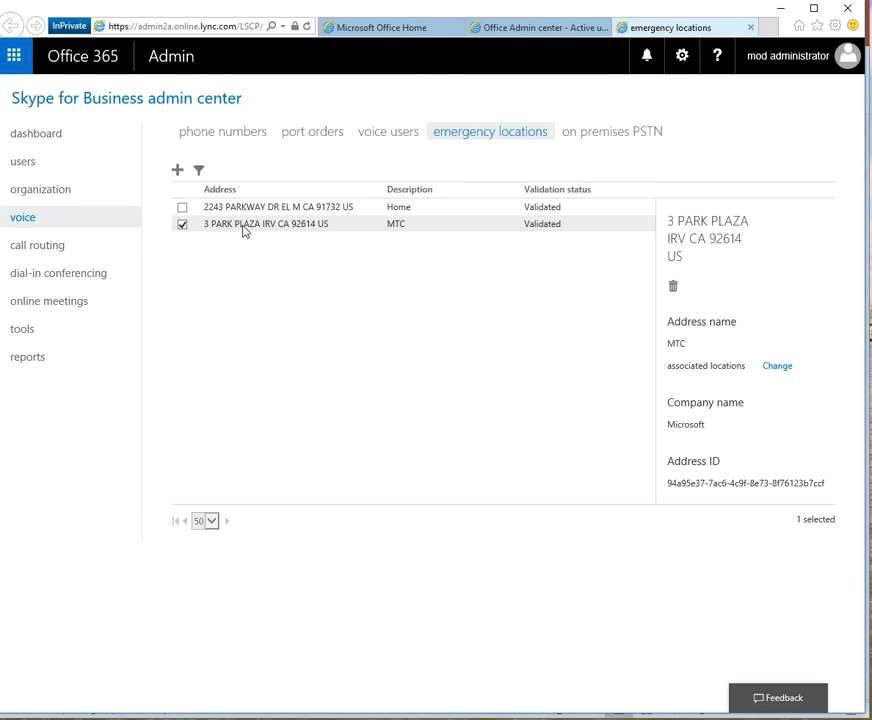
click(391, 134)
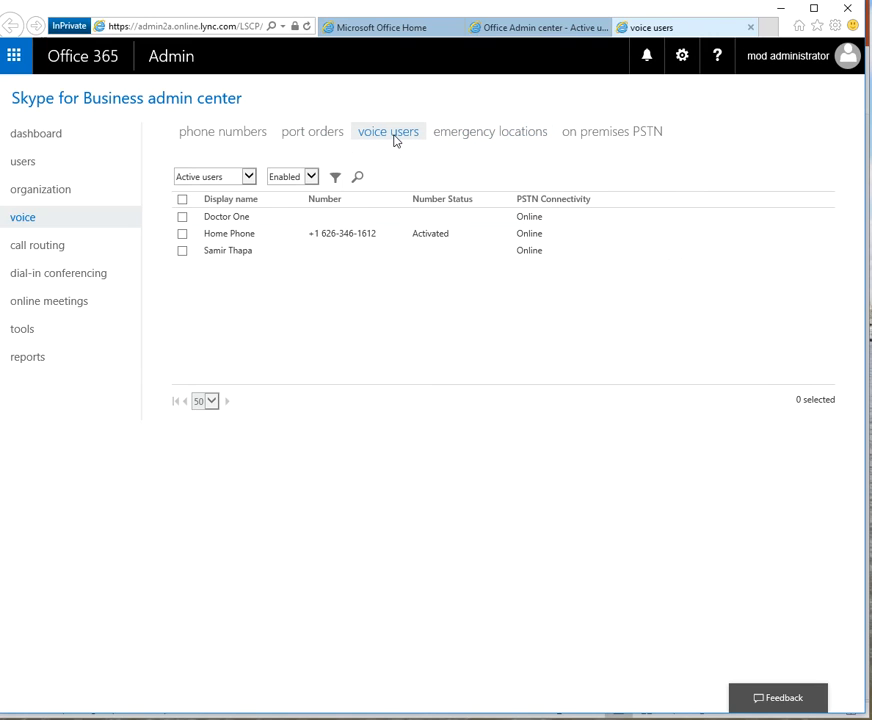
click(233, 217)
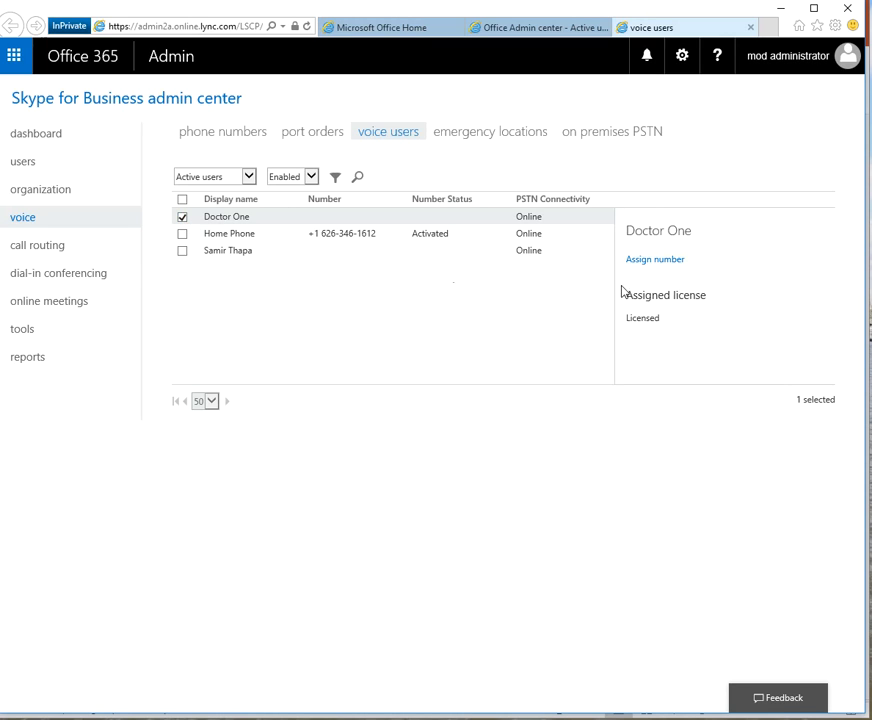
click(657, 260)
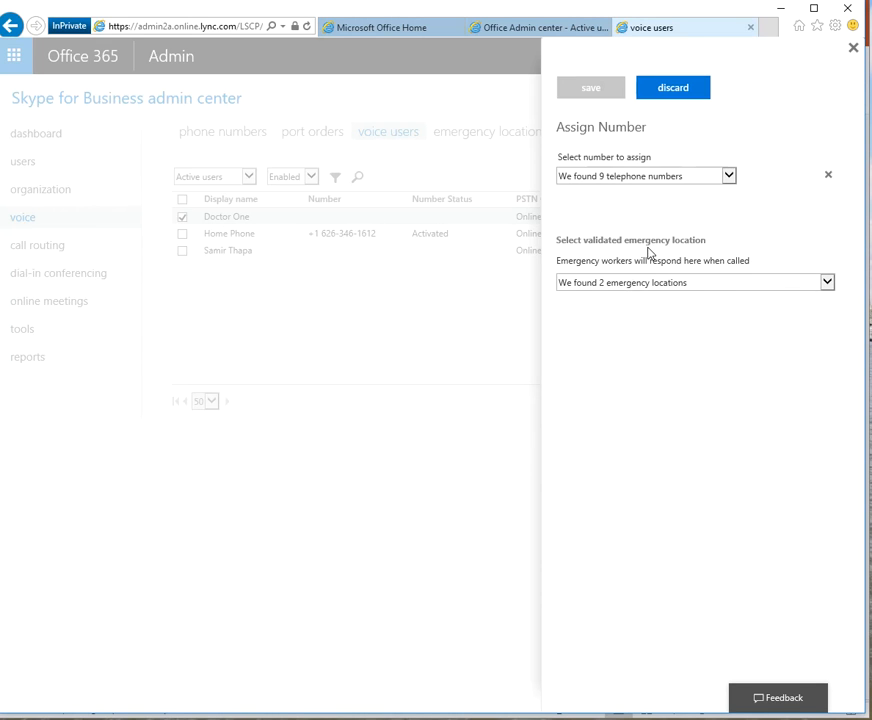
click(619, 177)
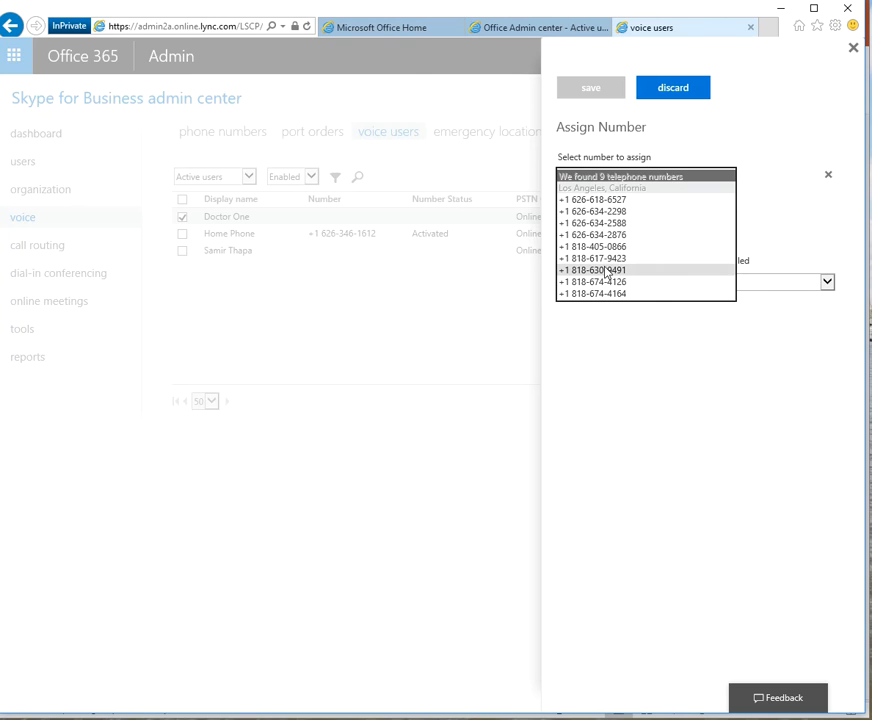
click(609, 225)
click(603, 268)
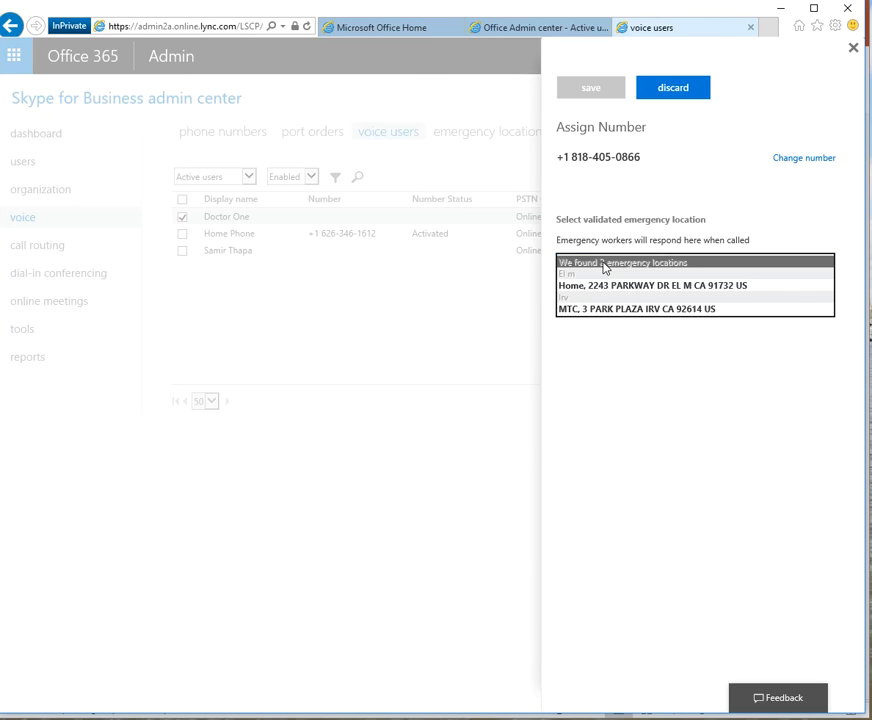
click(605, 316)
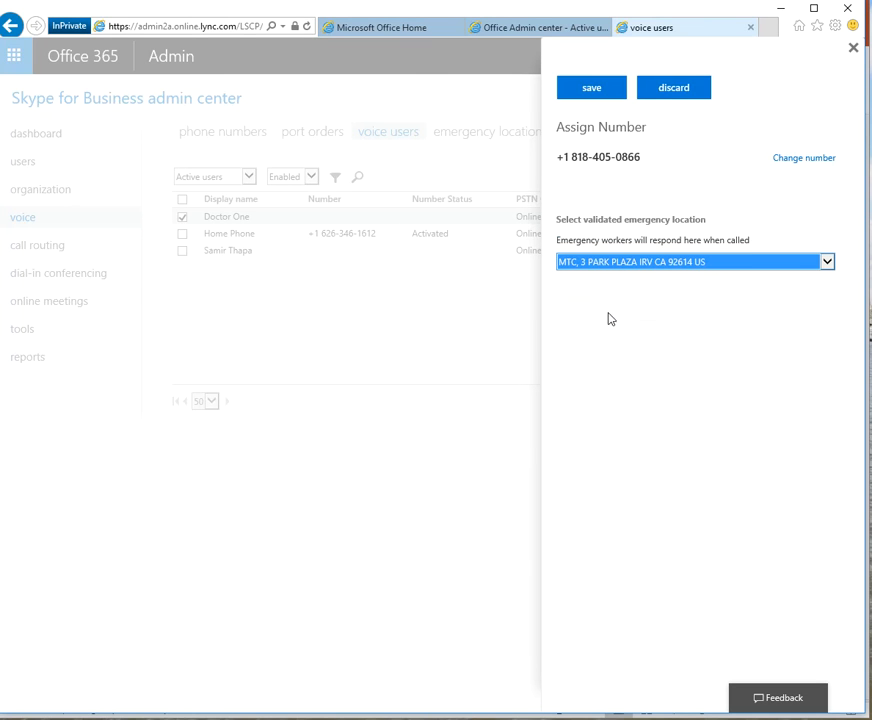
click(591, 92)
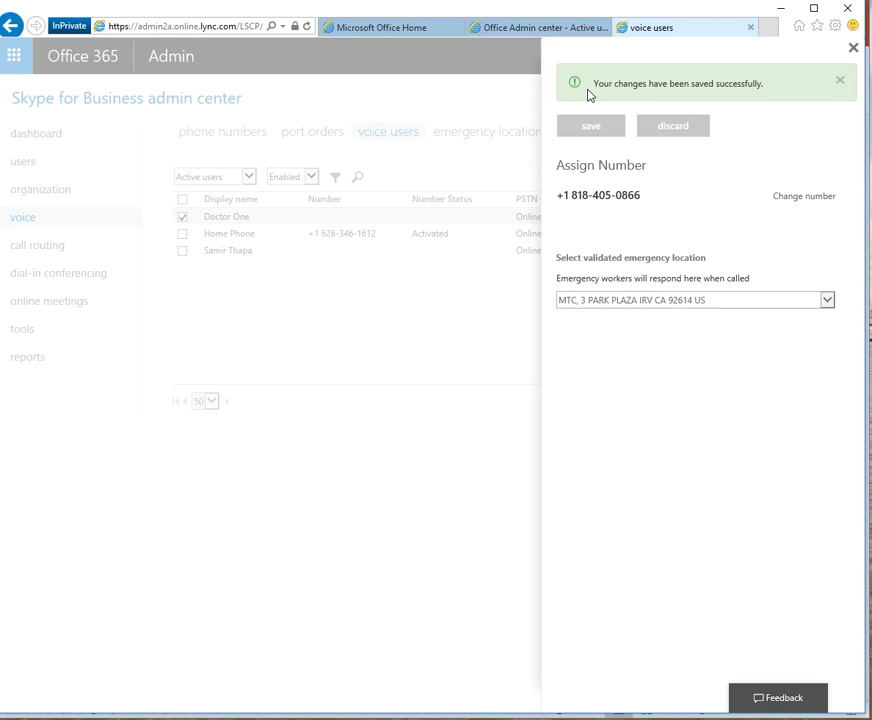
Close the assignment panel and reload the voice users page to show the Pending status.
click(842, 80)
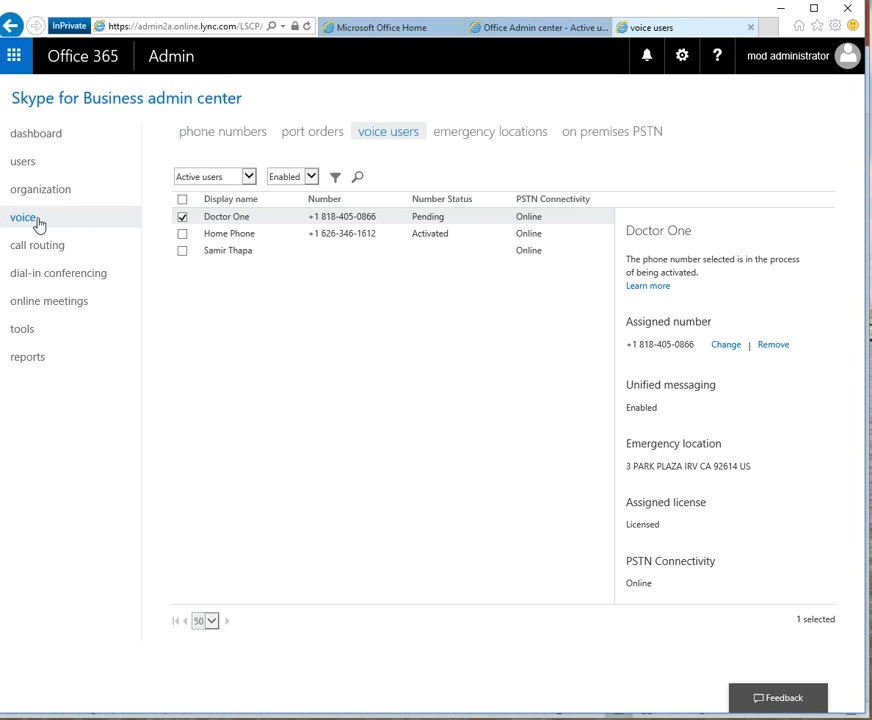
click(25, 248)
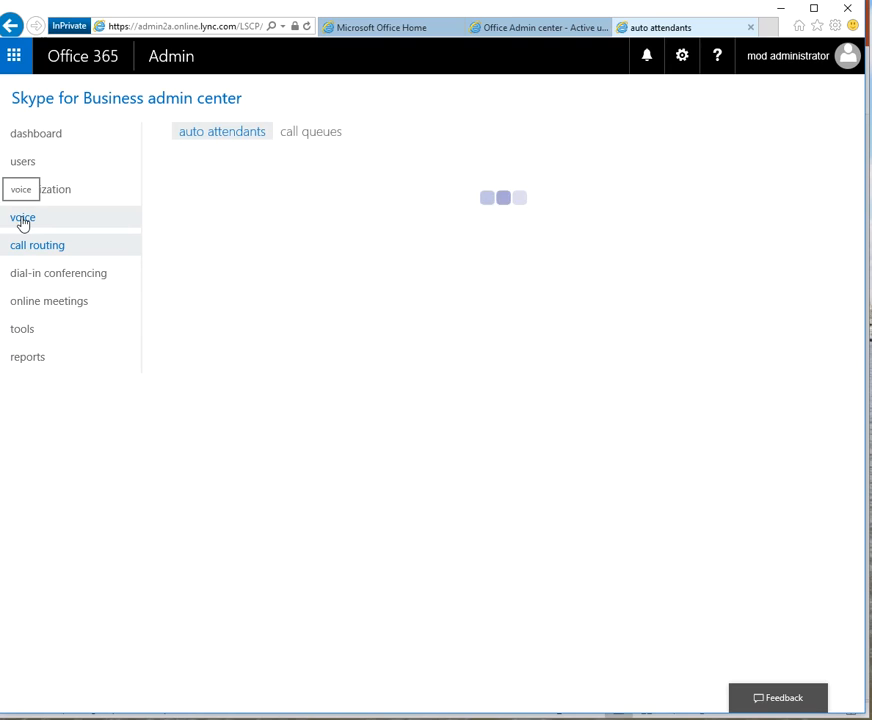
click(22, 219)
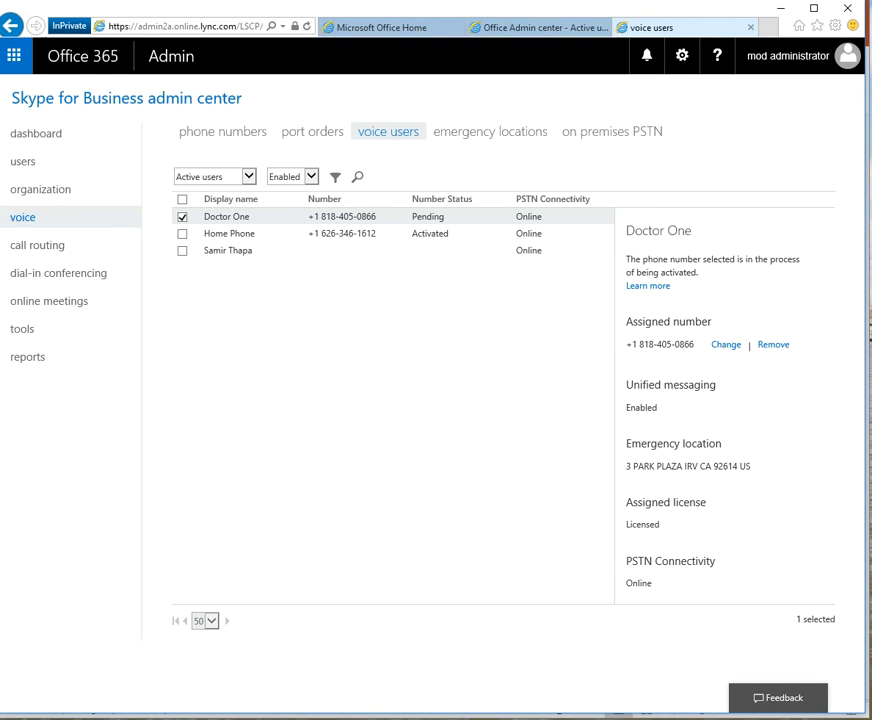
click(184, 26)
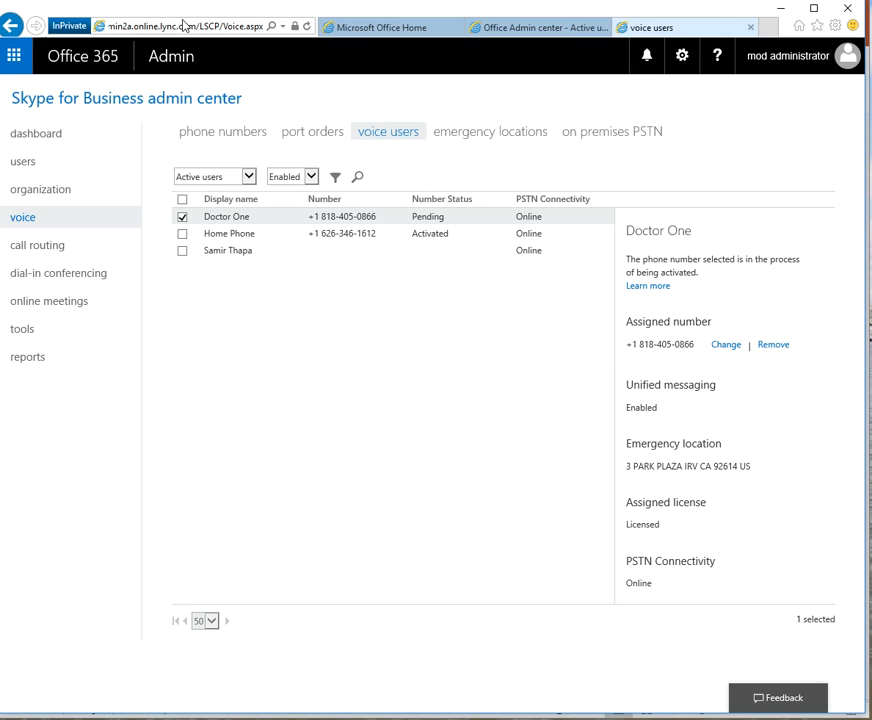
key(Return)
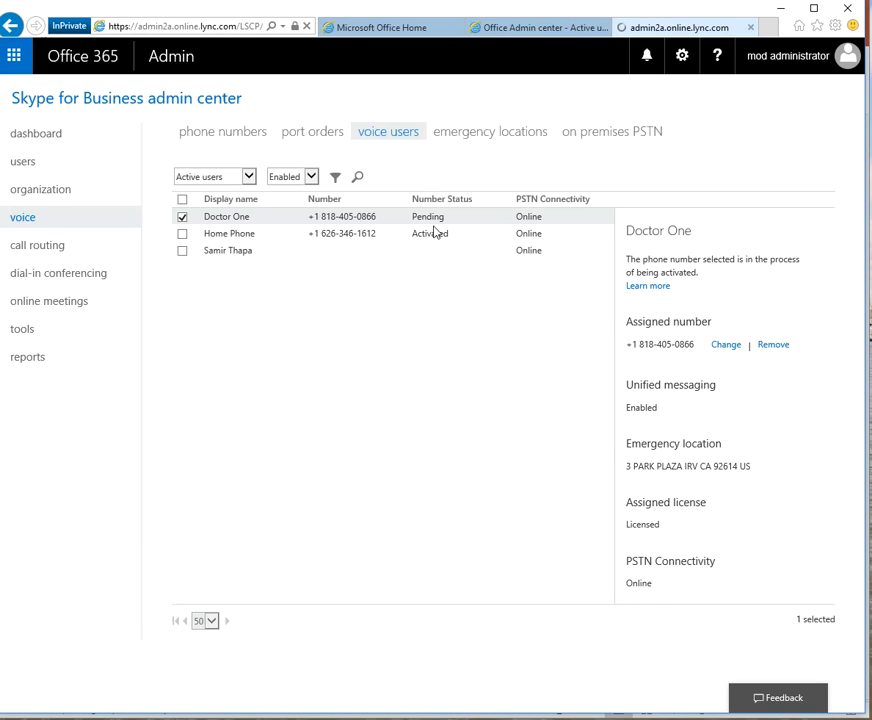
click(397, 134)
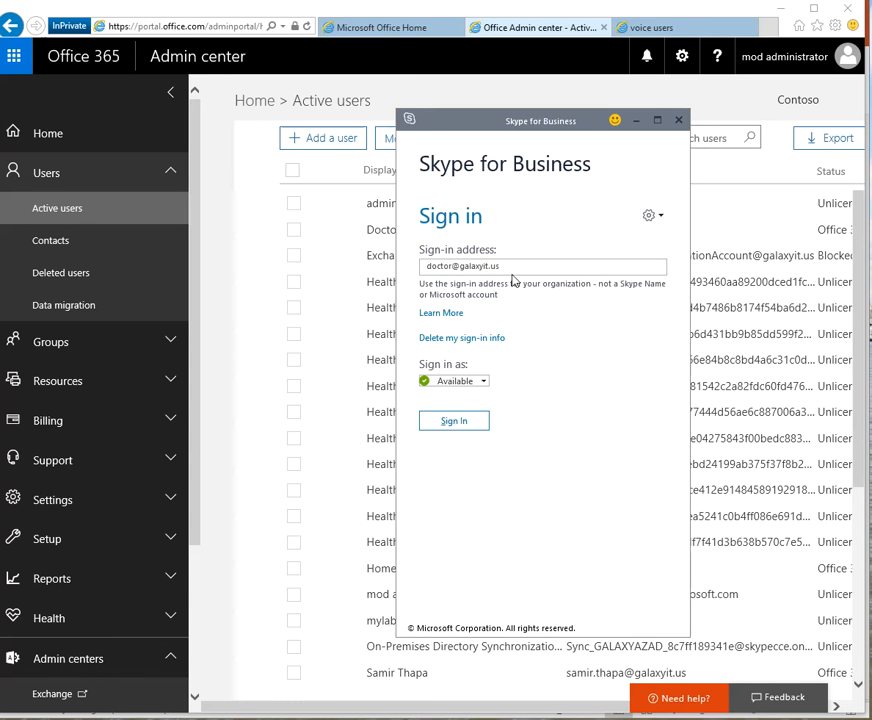
Sign Doctor One into Skype for Business with the account password and save the sign-in info.
click(513, 268)
mouse_move(504, 121)
mouse_down()
mouse_move(206, 163)
mouse_move(197, 151)
mouse_move(500, 117)
mouse_up()
click(477, 418)
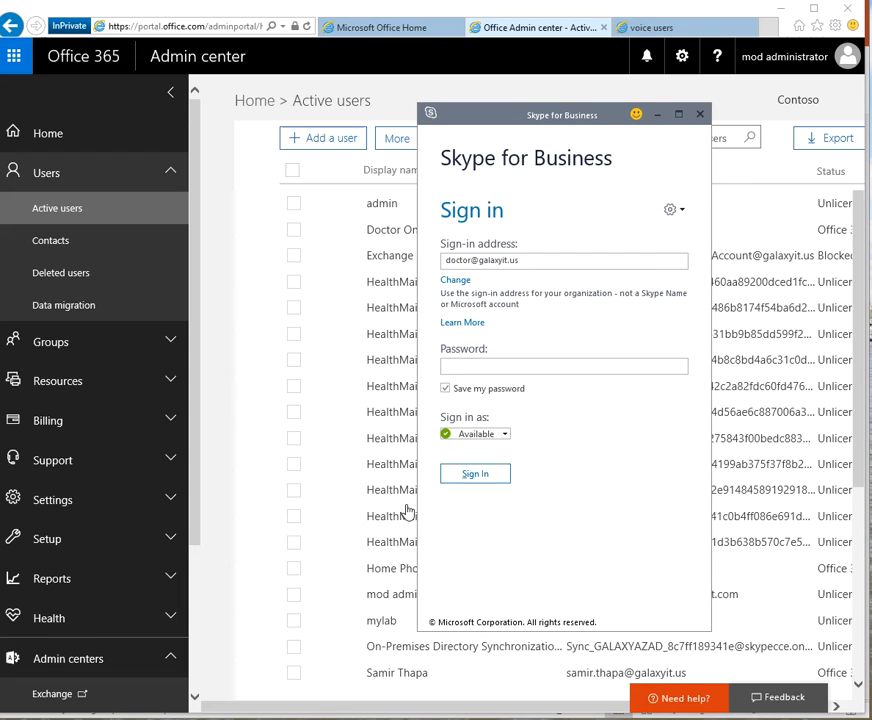
click(480, 364)
text(*********)
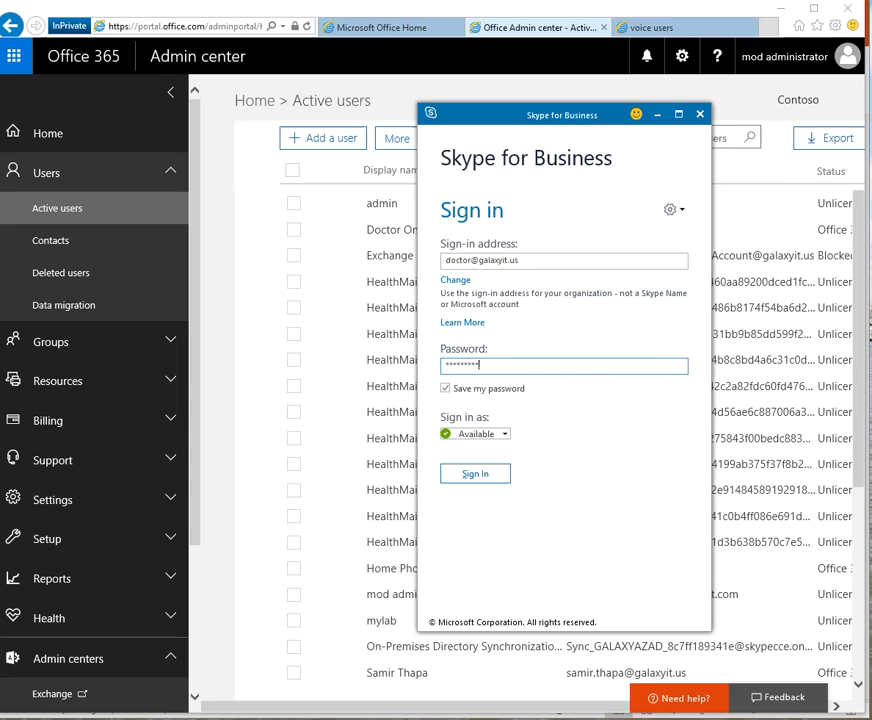
click(464, 481)
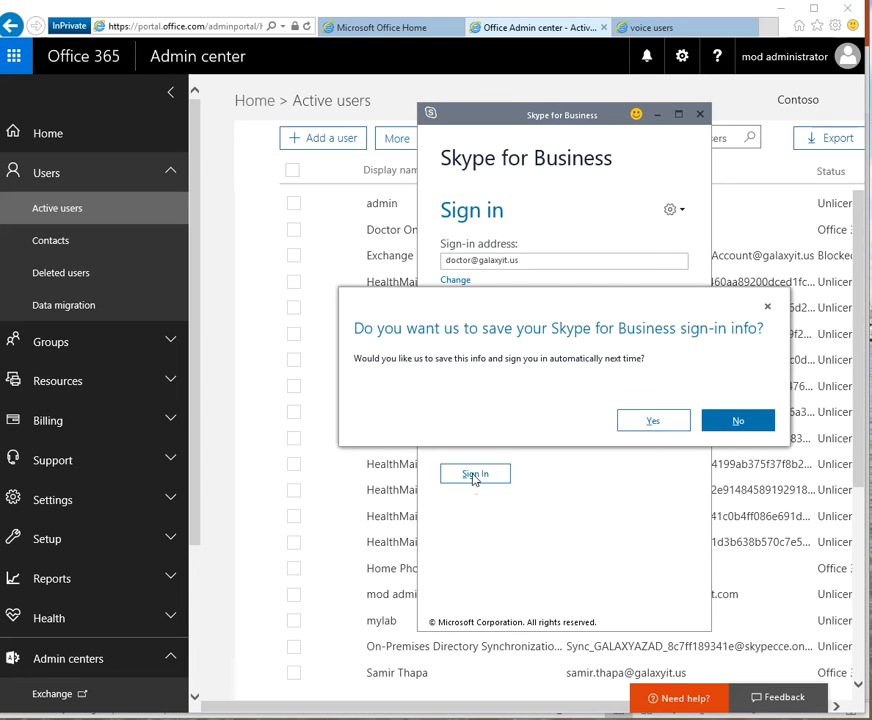
click(652, 421)
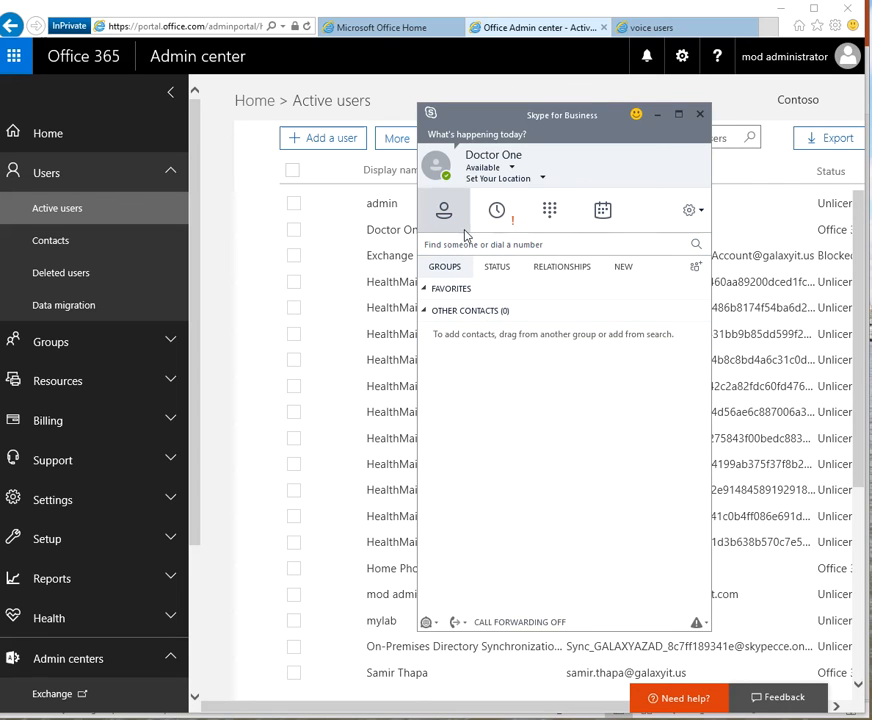
Bring up the Skype dial pad and put focus in its number field.
click(551, 213)
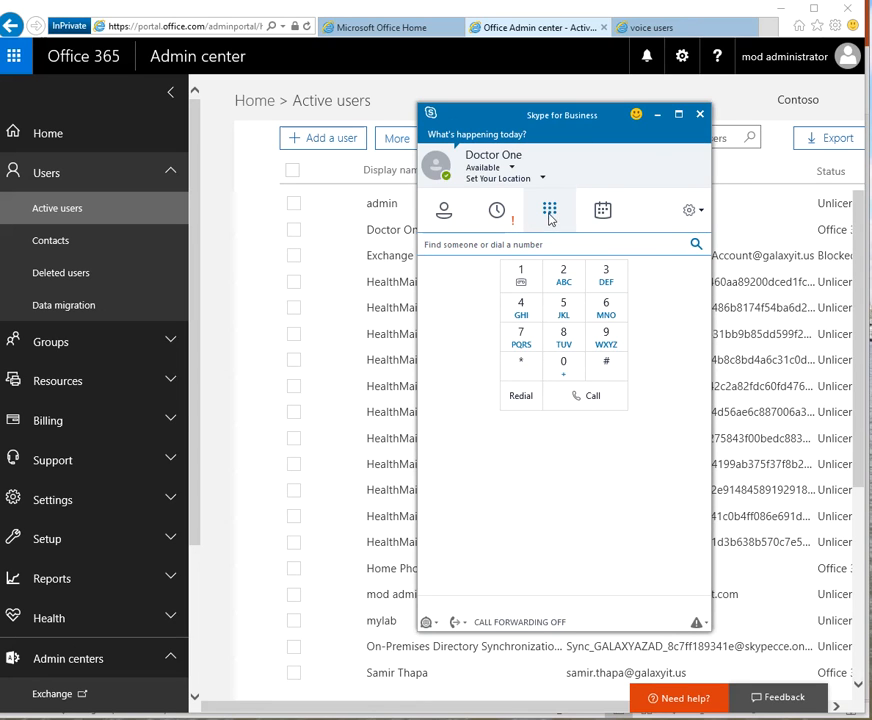
click(444, 212)
click(463, 245)
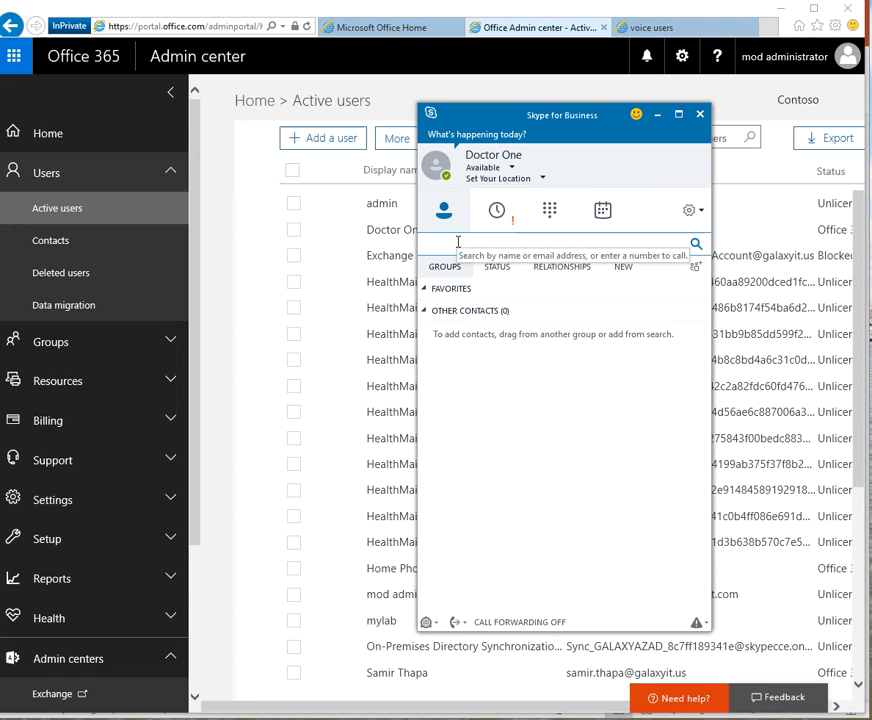
click(550, 212)
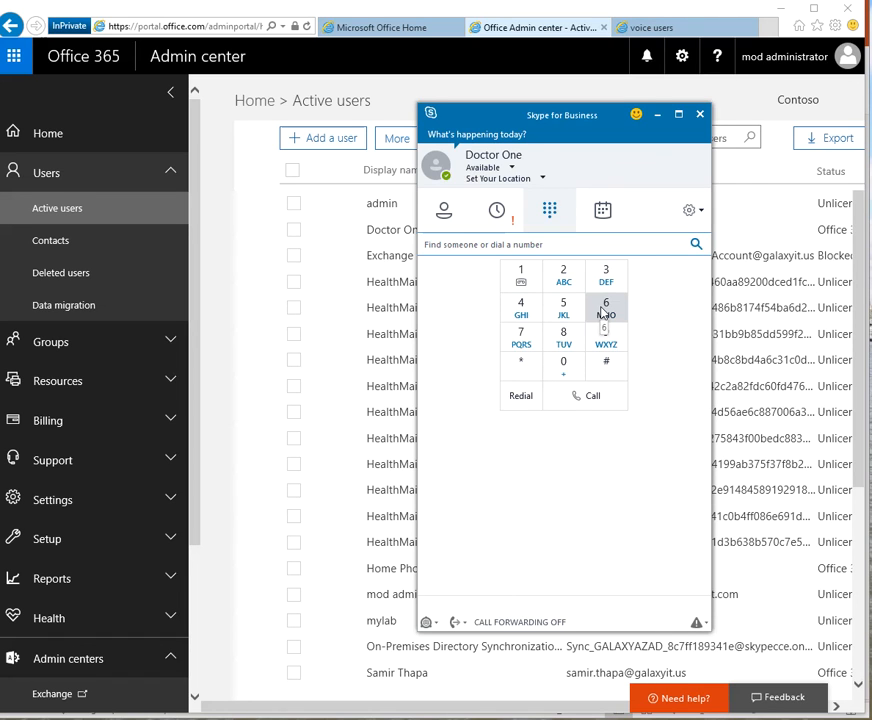
click(498, 242)
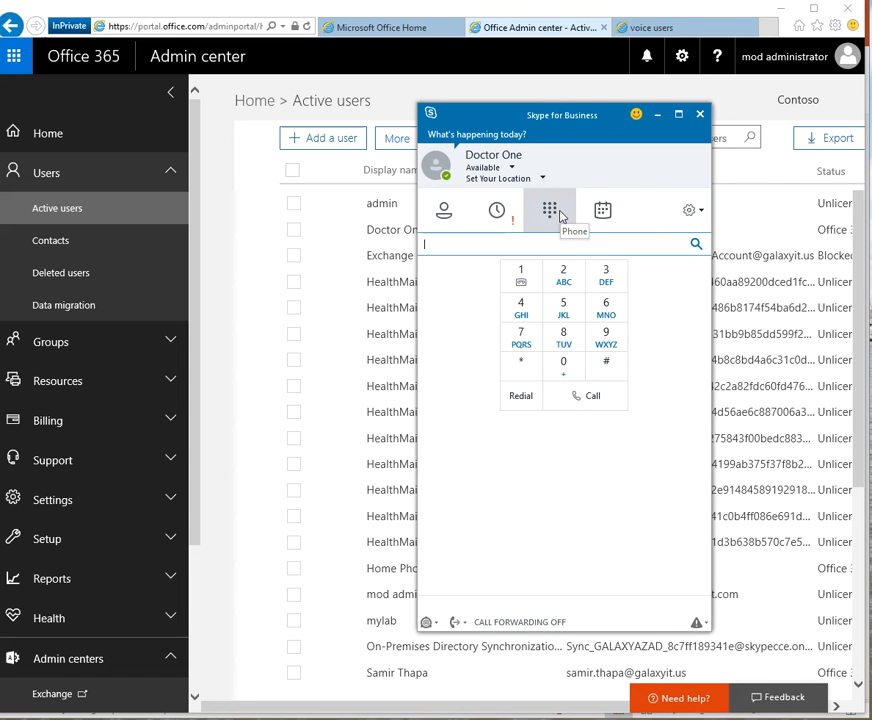
Dial the 10-digit outside number with the 213 area code on the keypad and place the call.
click(566, 284)
click(543, 278)
click(605, 275)
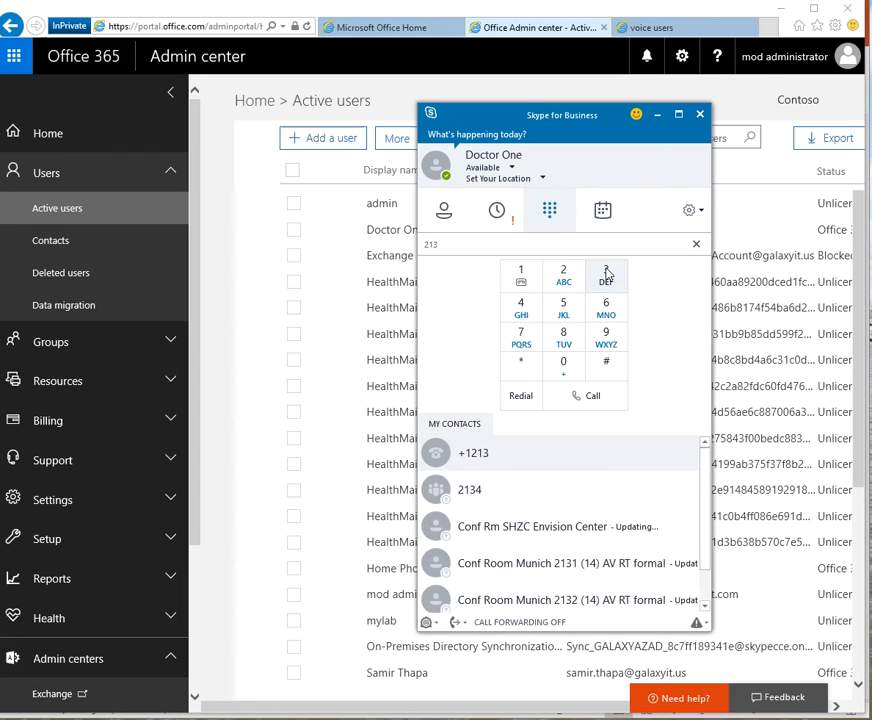
click(564, 334)
click(564, 364)
click(607, 307)
click(521, 336)
click(606, 278)
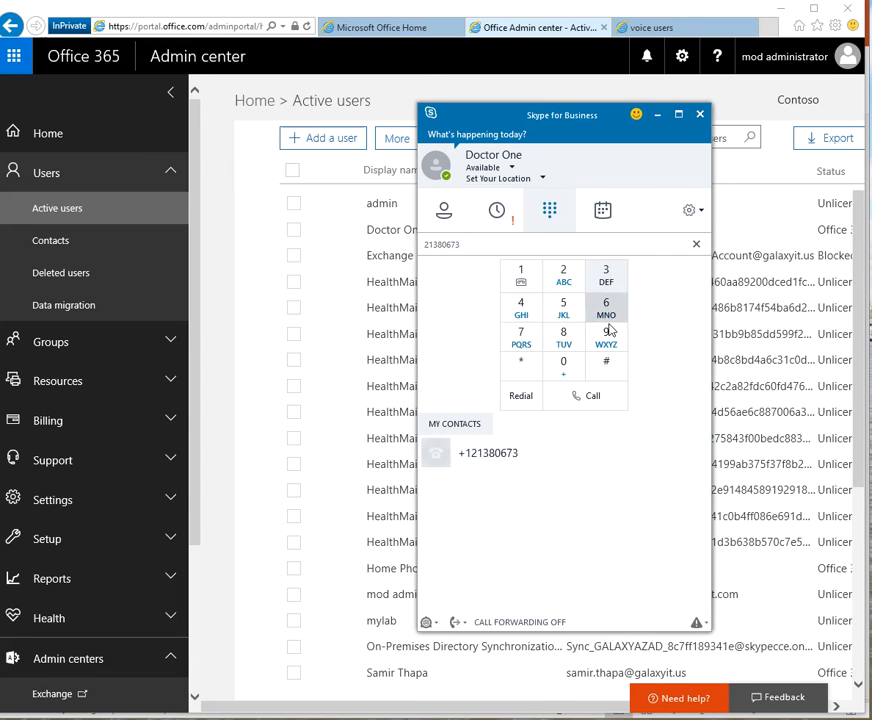
click(606, 337)
click(563, 276)
click(588, 395)
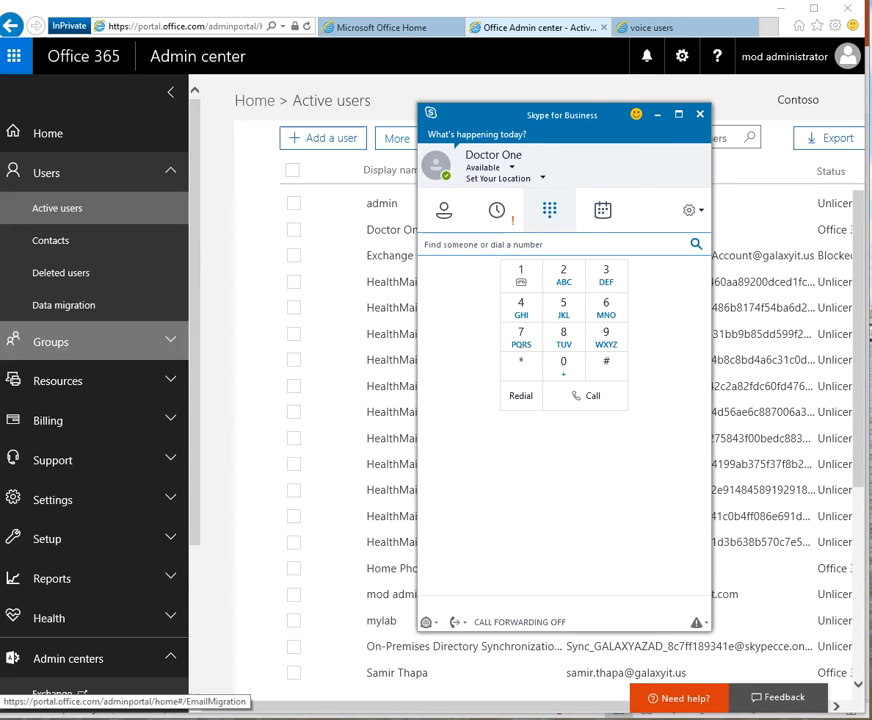
Confirm the test user's number shows Activated with PSTN Online, then return to the connected Skype call.
scroll(72, 633, down, 3)
click(640, 30)
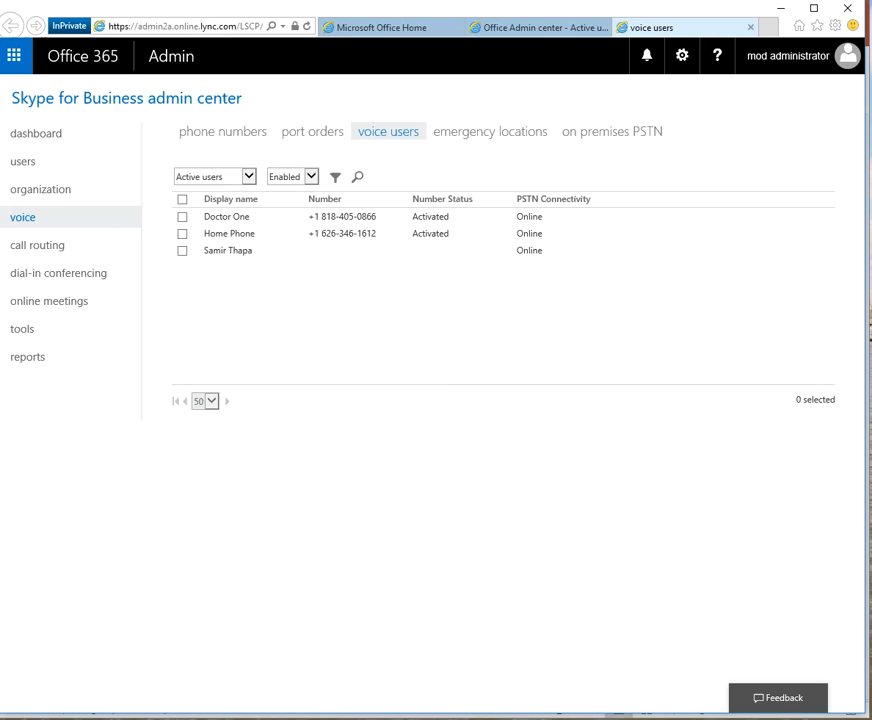
key(alt+Tab)
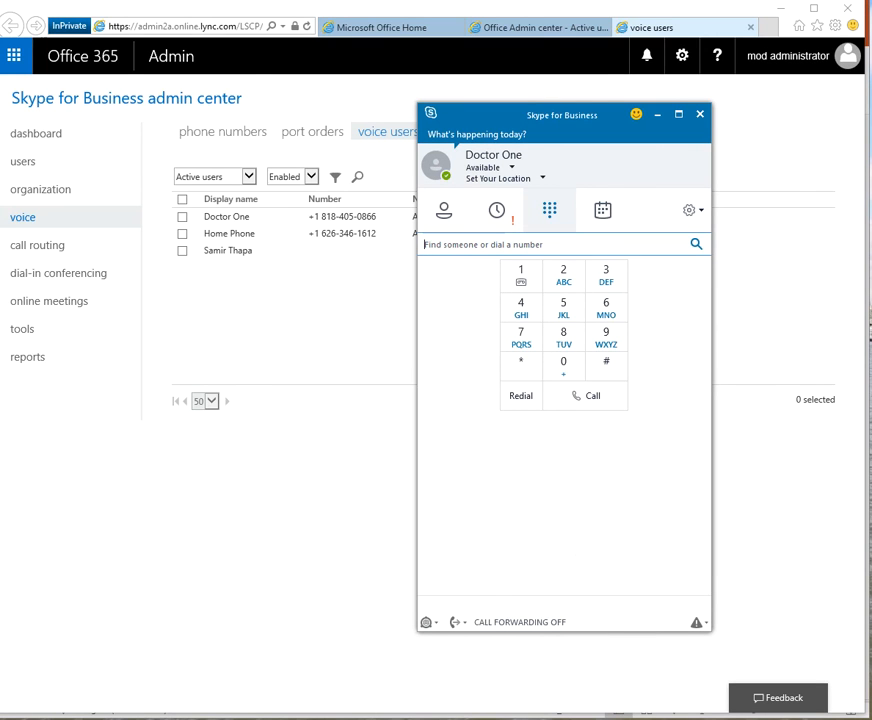
key(alt+Tab)
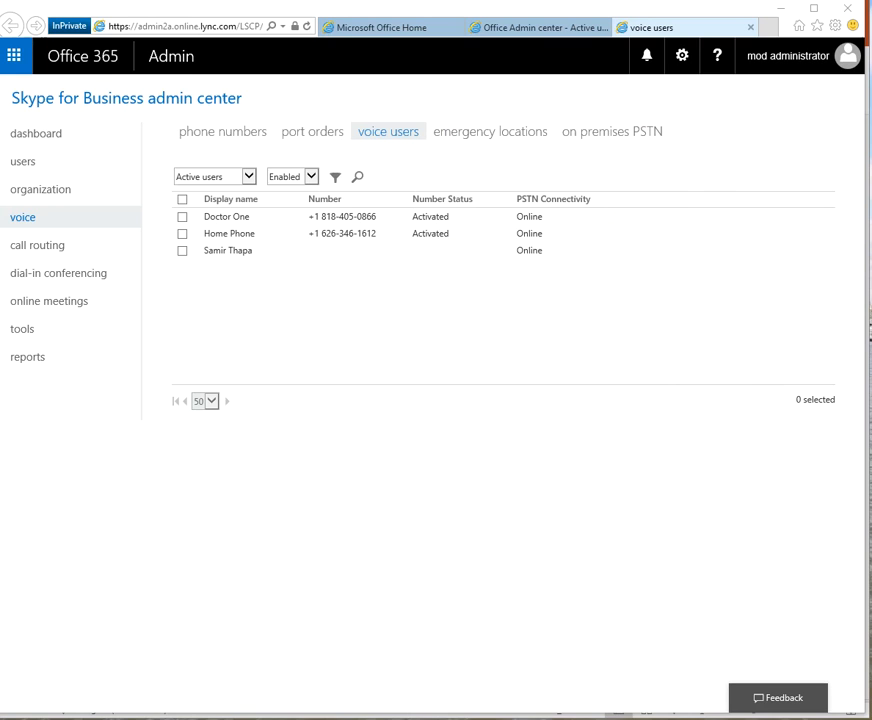
key(alt+Tab)
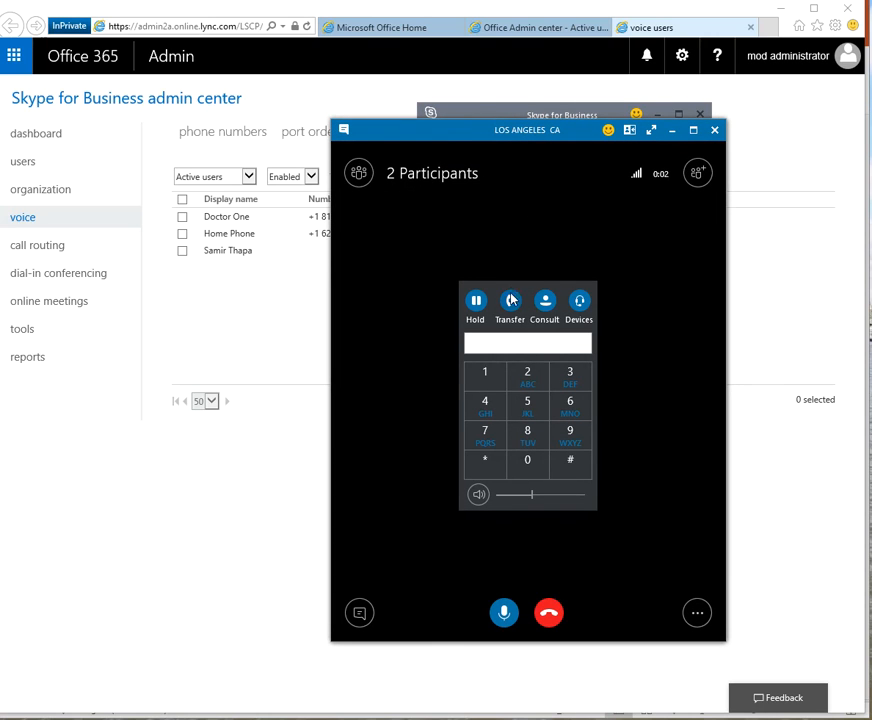
Dismiss the audio-device warning, check Consult and Devices, resume the Los Angeles call, and show its participants.
drag(483, 132, 164, 127)
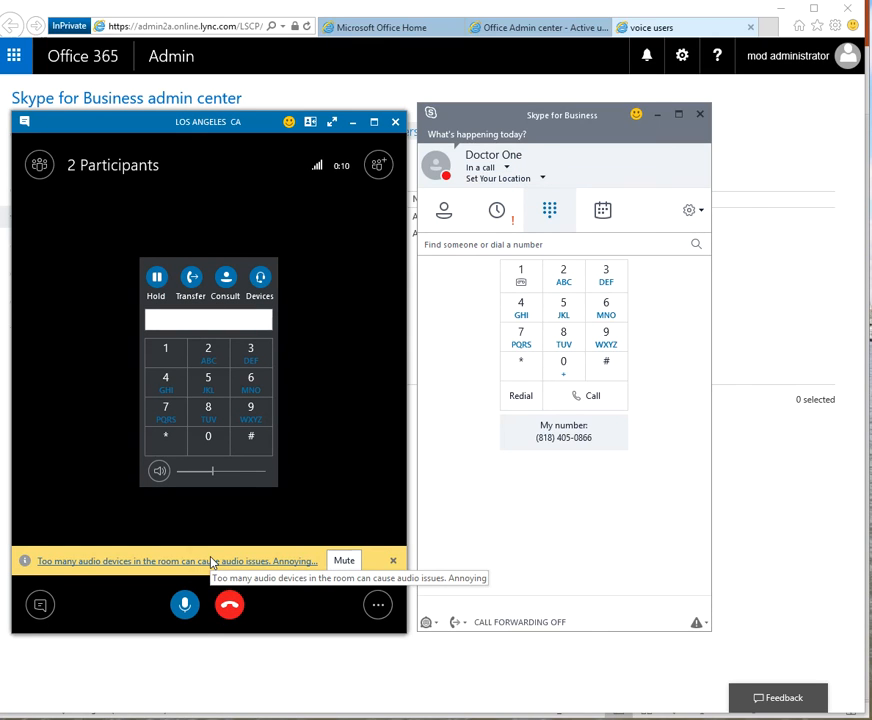
click(394, 563)
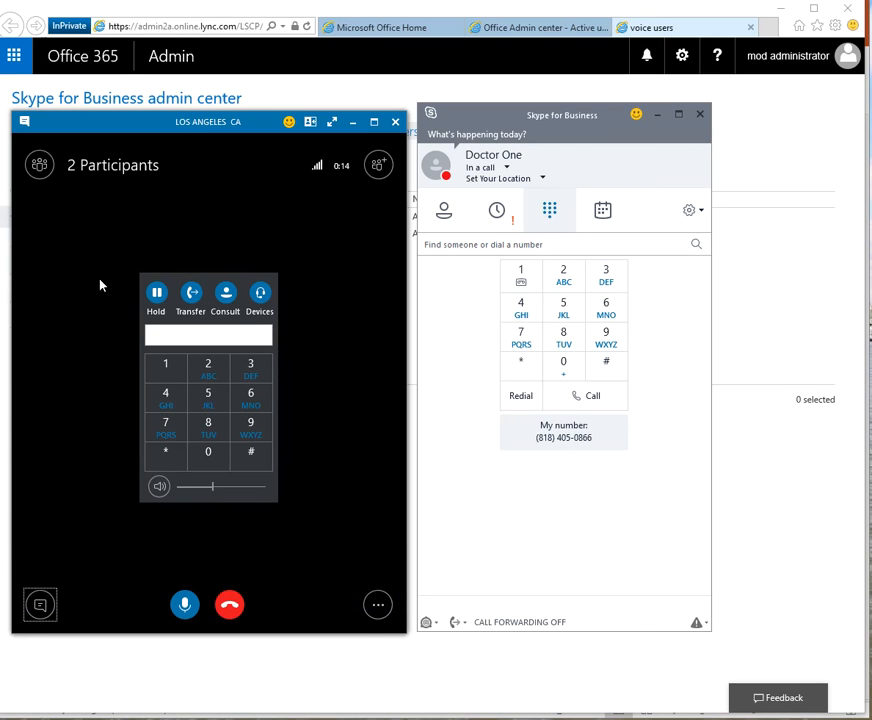
click(226, 294)
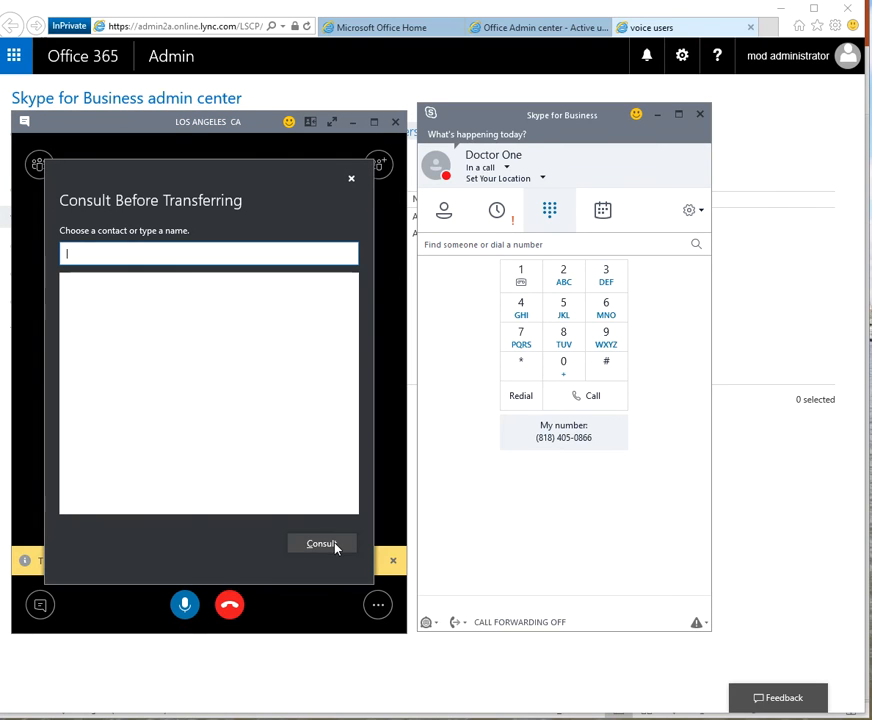
click(352, 181)
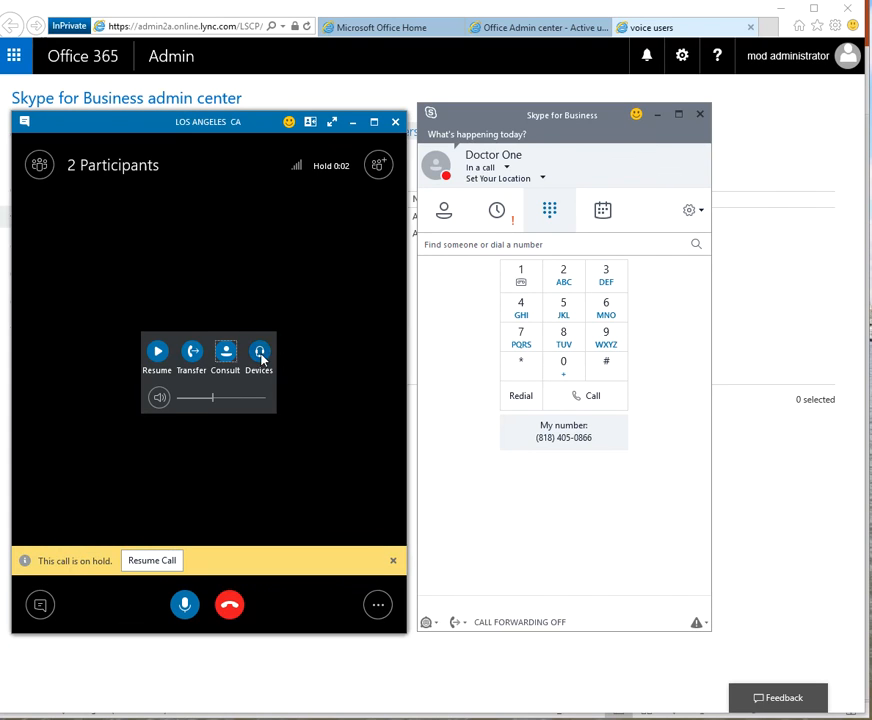
click(263, 357)
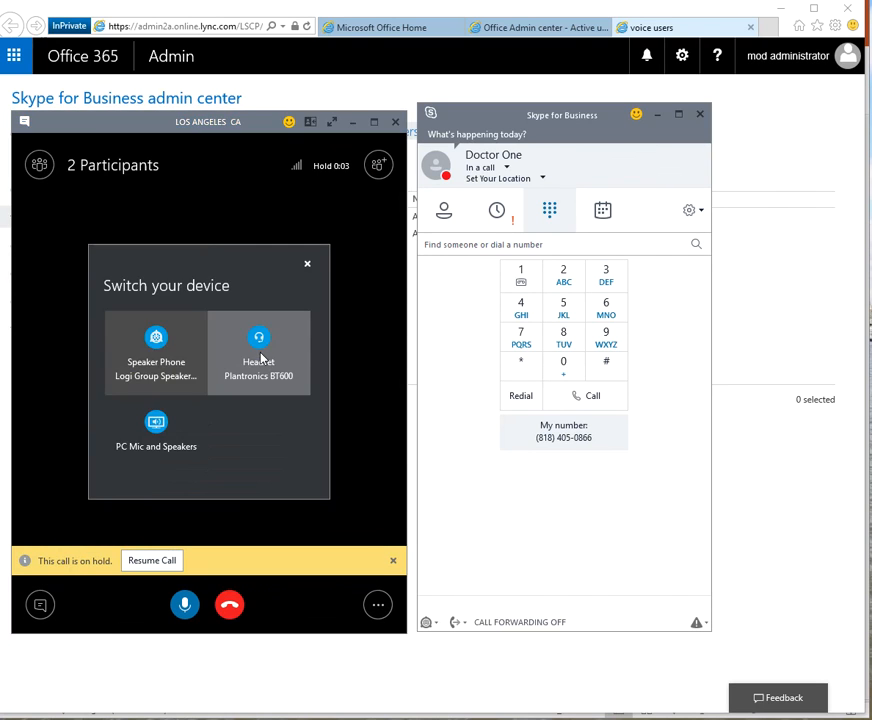
click(308, 264)
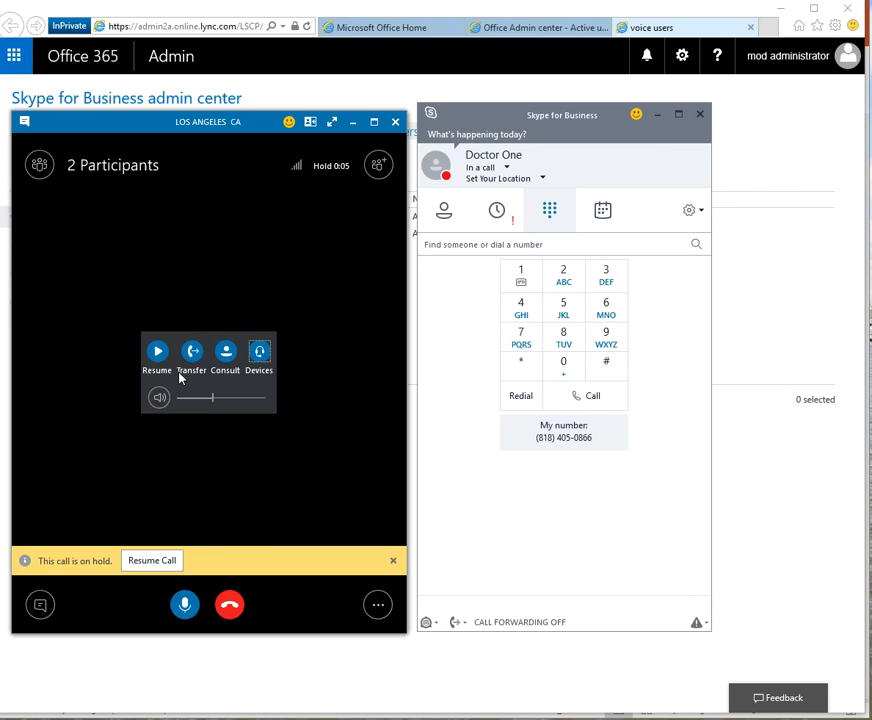
click(165, 561)
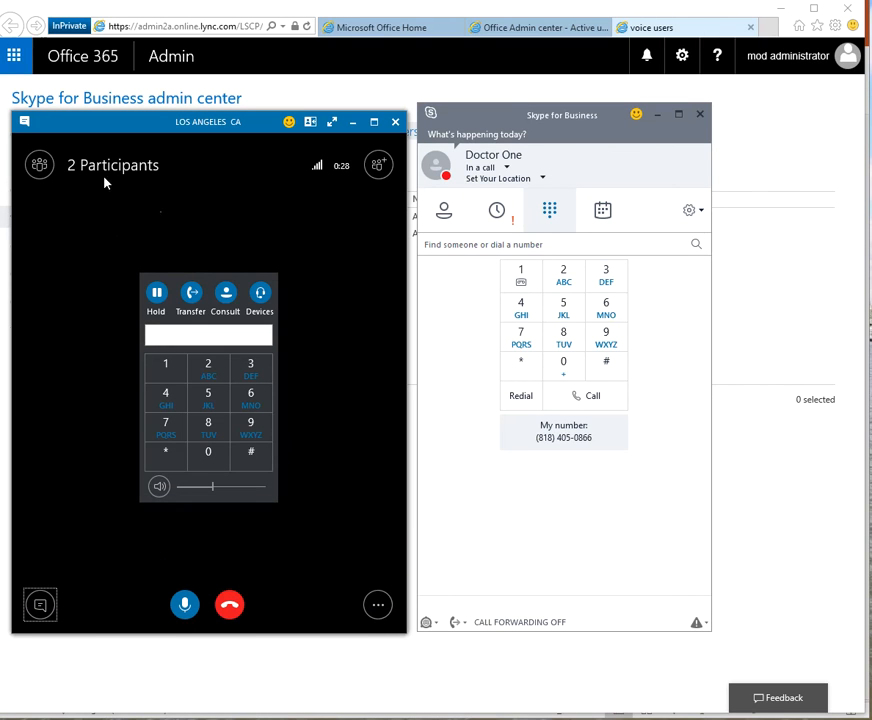
click(39, 165)
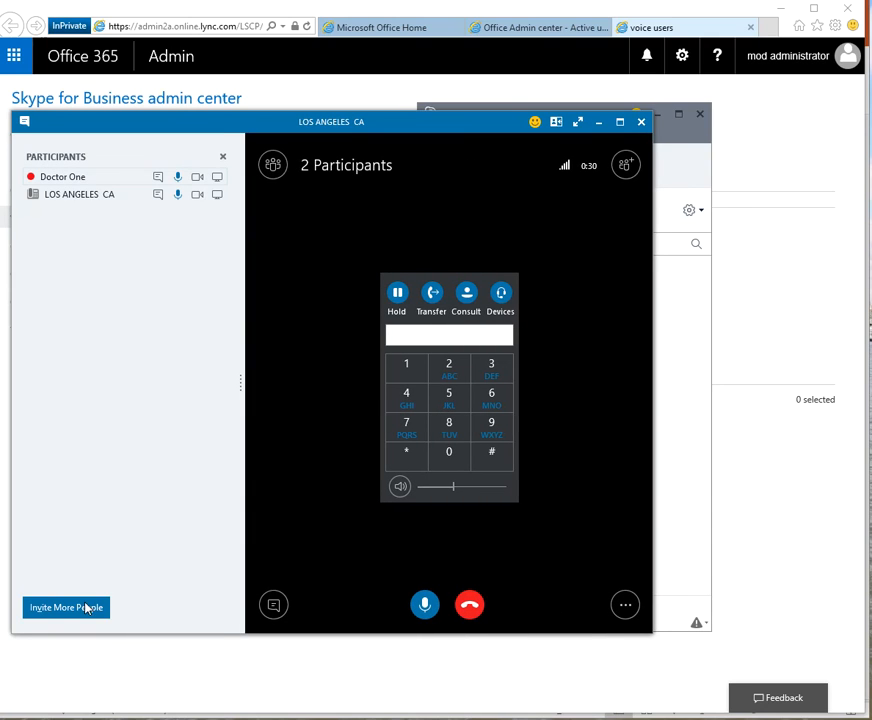
Open and close the call's IM pane, cancel an invite-by-number prompt, and reposition the call window.
click(275, 605)
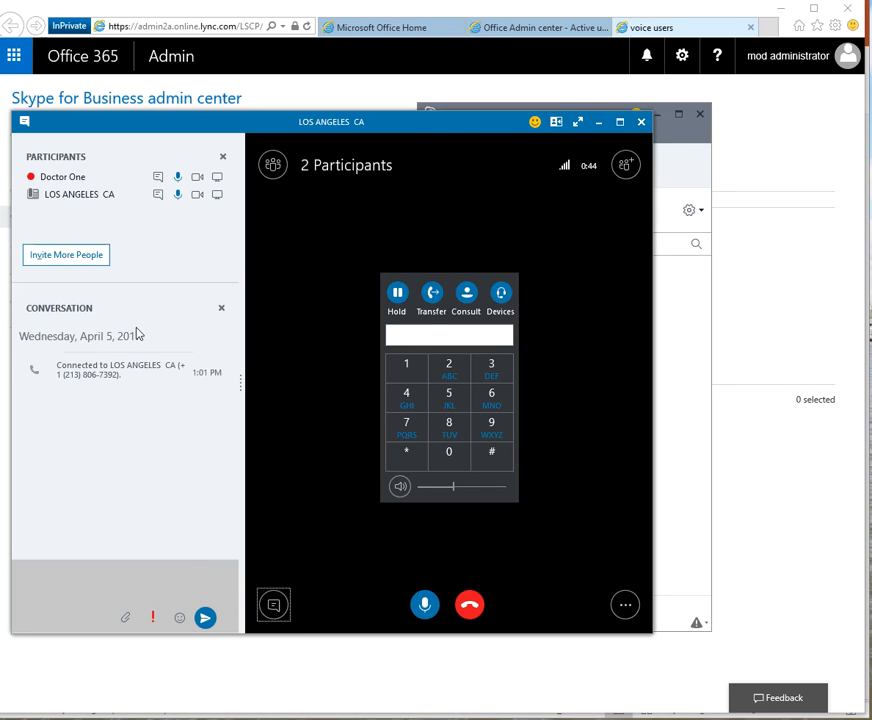
click(276, 606)
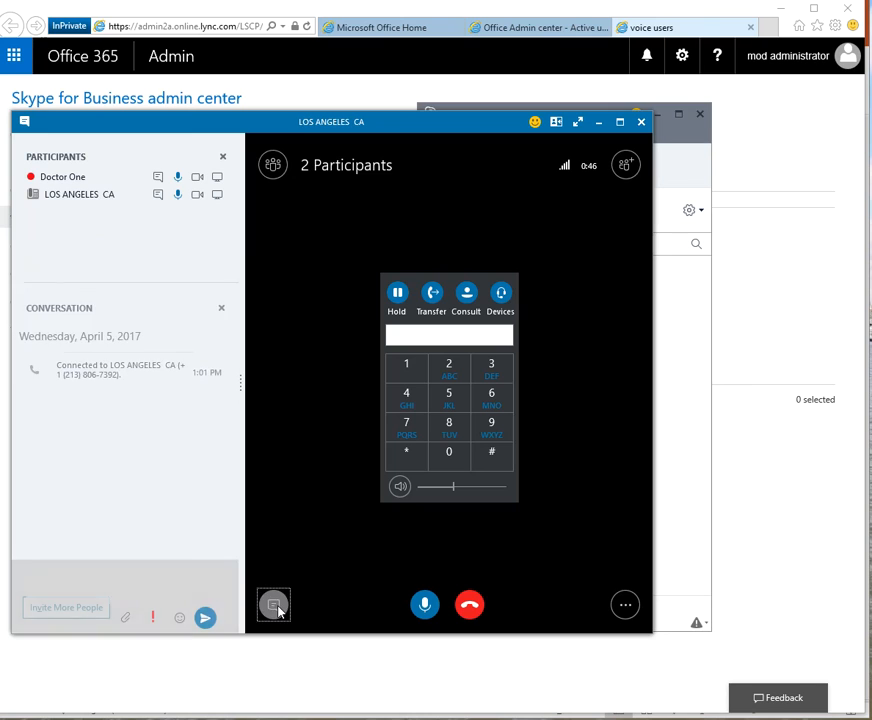
click(626, 168)
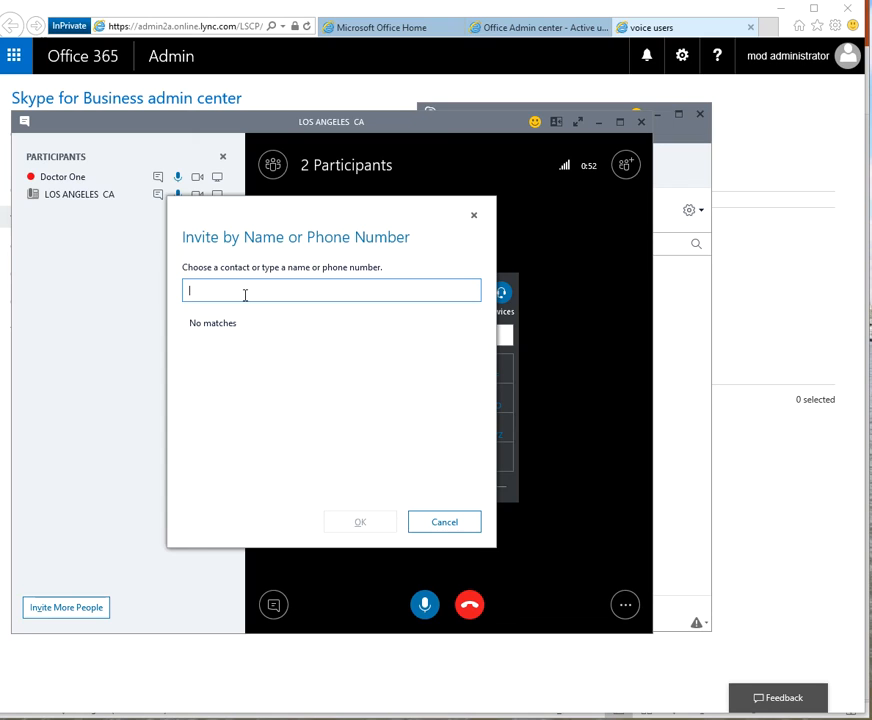
click(474, 216)
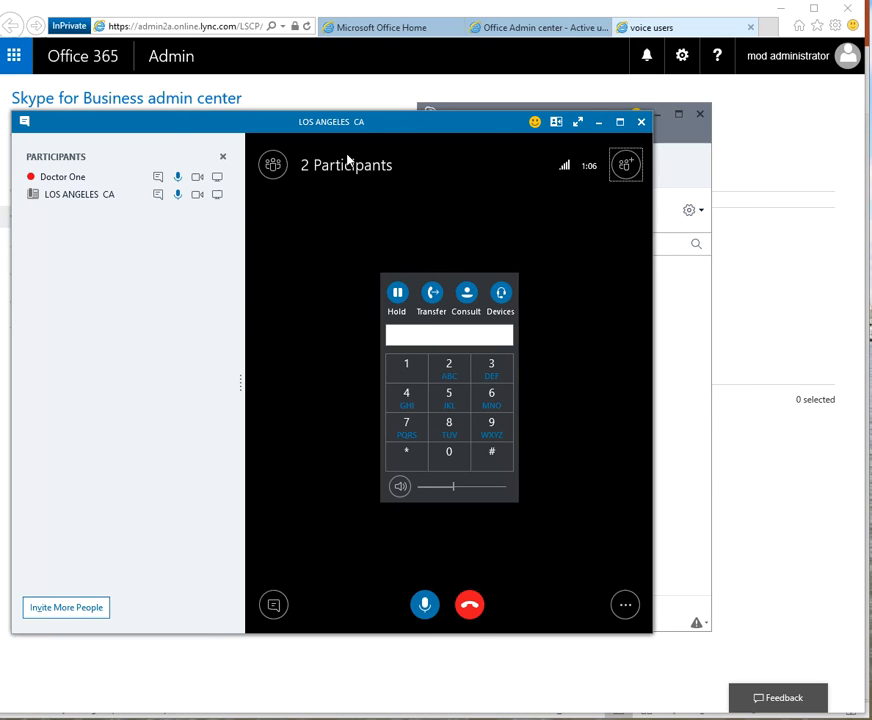
drag(360, 128, 414, 116)
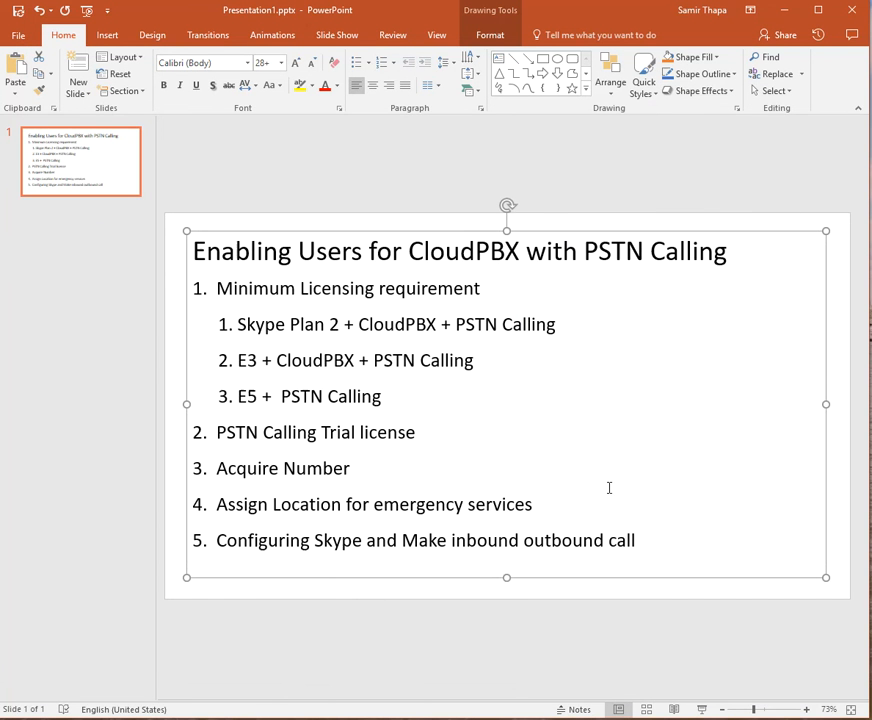
Add a second slide titled with the presenter's e-mail address and delete its empty content placeholder.
right_click(63, 148)
click(95, 231)
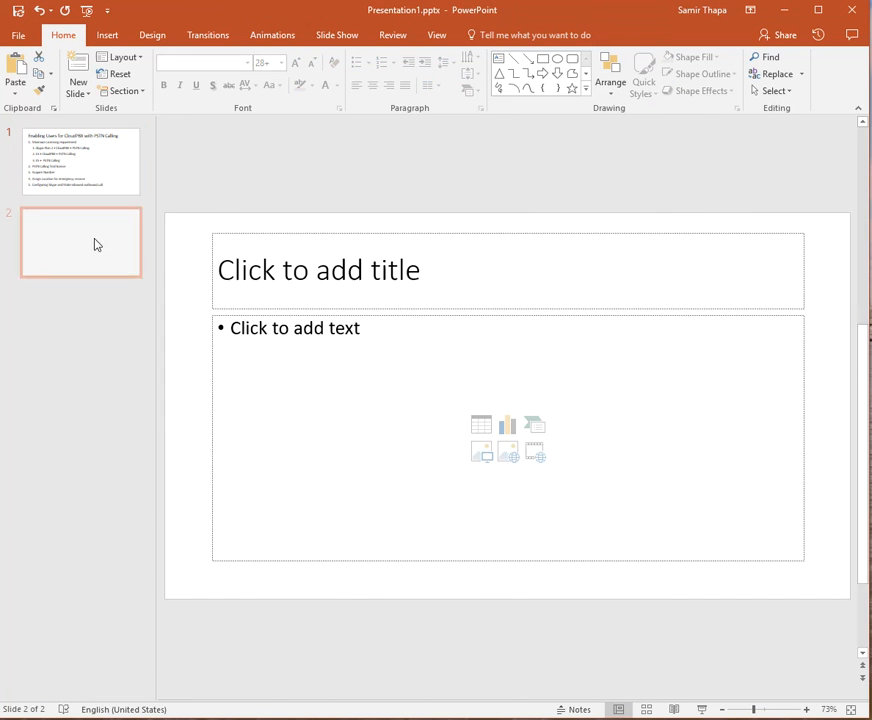
click(393, 280)
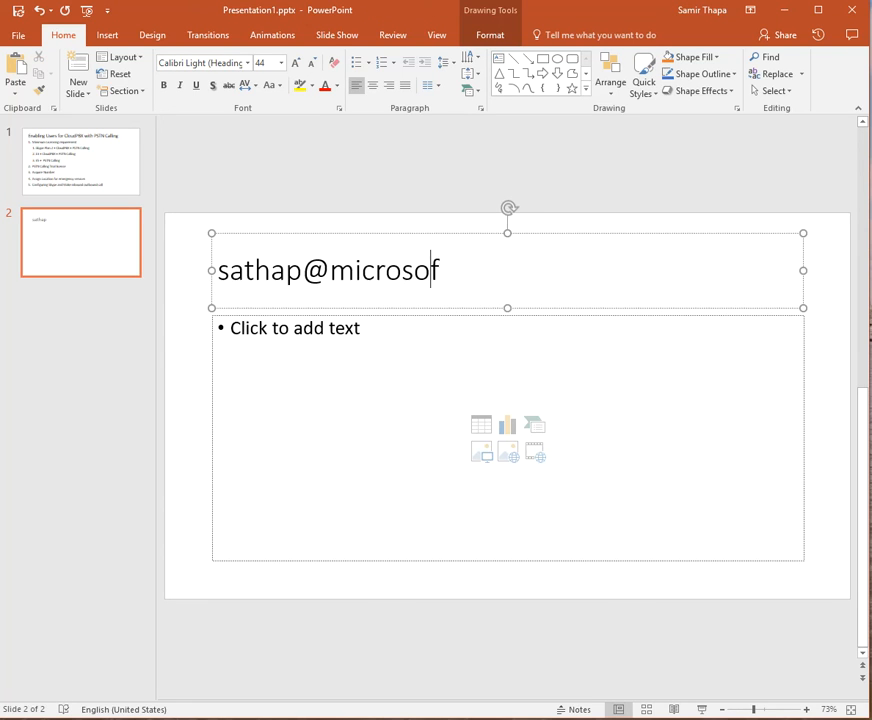
click(340, 314)
key(Delete)
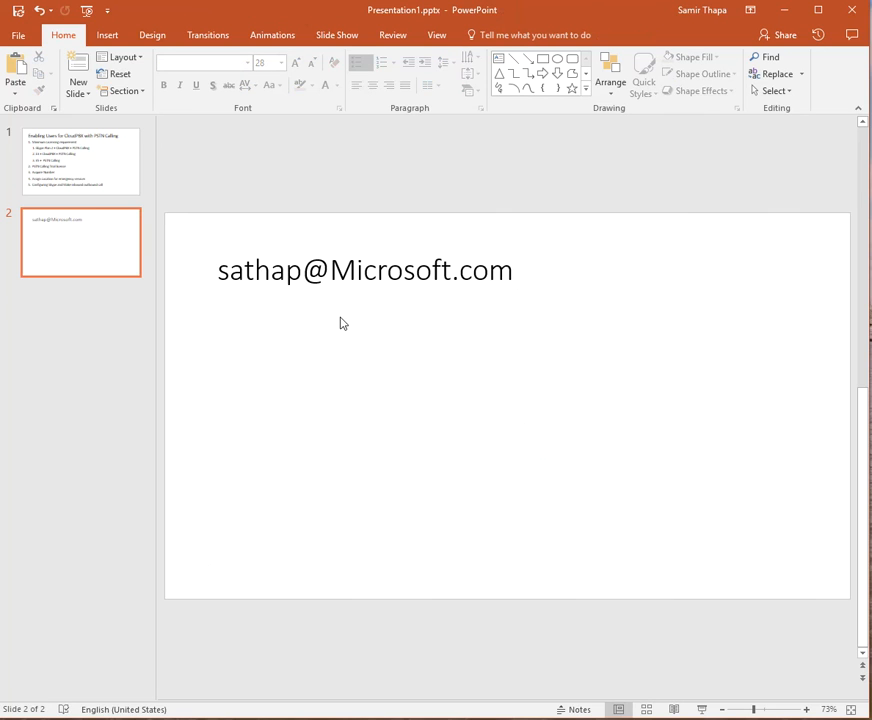